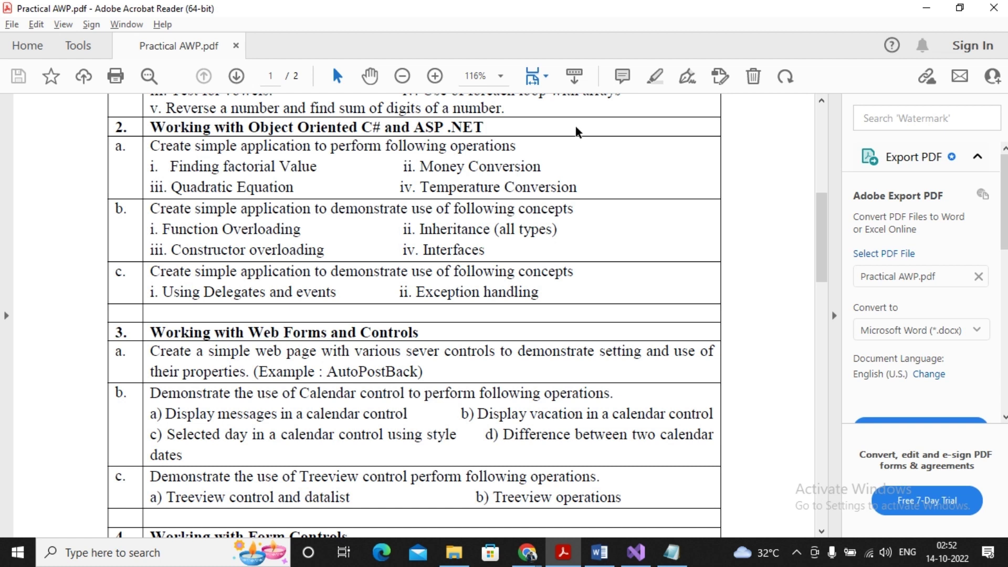
Select all the Practical2b code in Visual Studio and copy it.
{"action": "key", "text": "alt+Tab"}
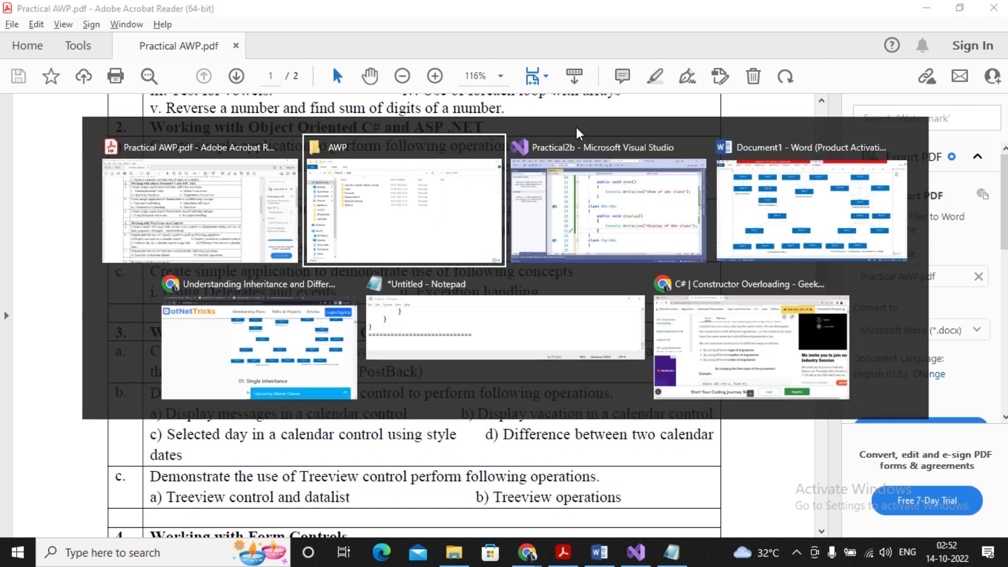
{"action": "key", "text": "Tab"}
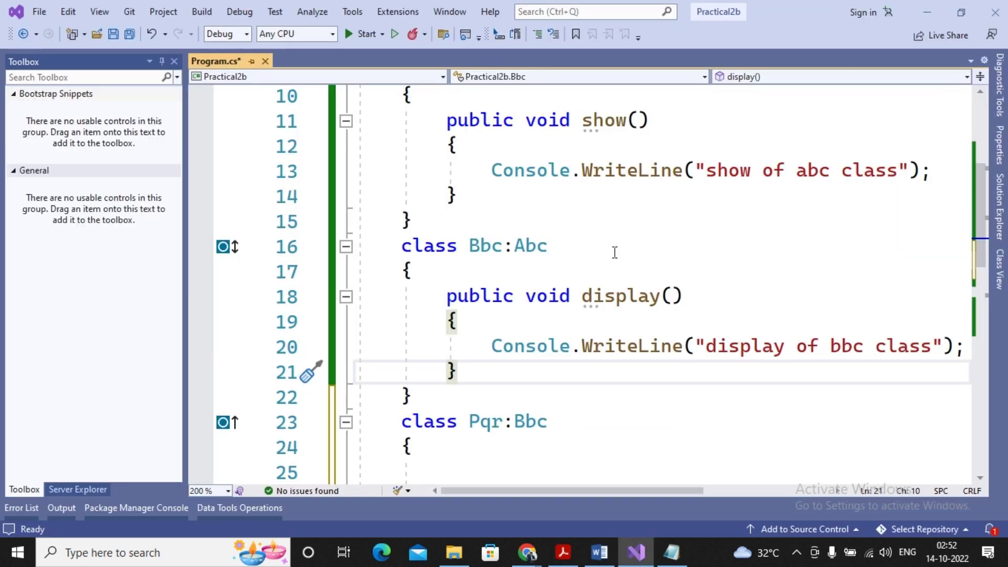
{"action": "left_click", "coordinate": [614, 252]}
{"action": "key", "text": "Up"}
{"action": "key", "text": "Up"}
{"action": "key", "text": "Up"}
{"action": "key", "text": "Up"}
{"action": "key", "text": "Up"}
{"action": "key", "text": "Up"}
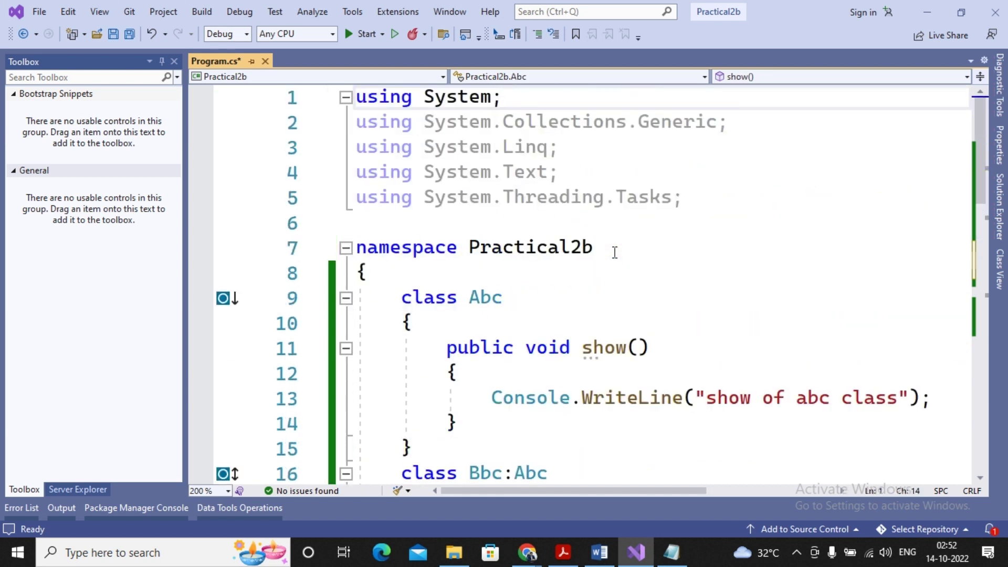
{"action": "key", "text": "ctrl+a"}
Paste the code into the Notepad notes, followed by a row of equals signs.
{"action": "key", "text": "alt+Tab"}
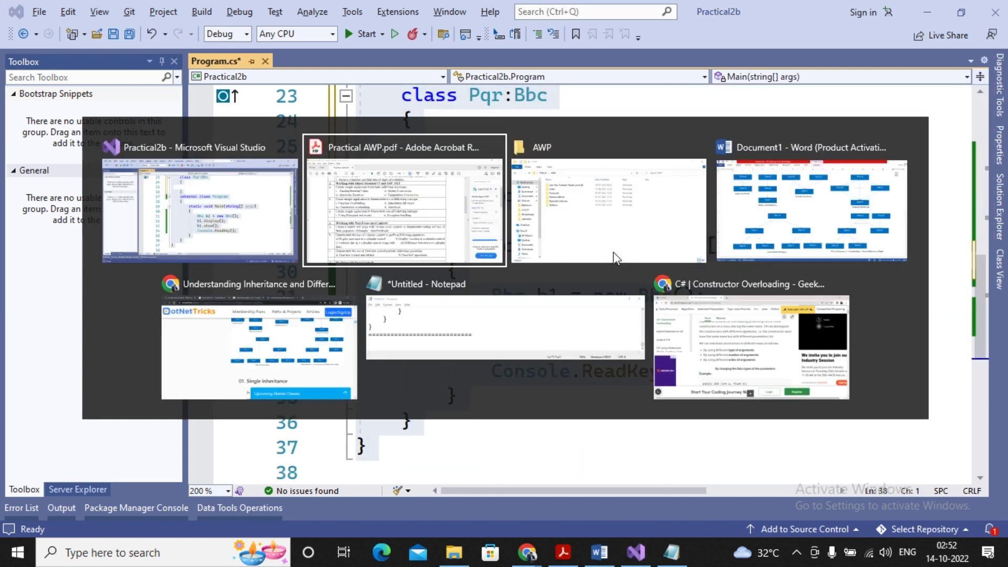
{"action": "key", "text": "Tab"}
{"action": "key", "text": "Tab"}
{"action": "key", "text": "Tab"}
{"action": "key", "text": "Tab"}
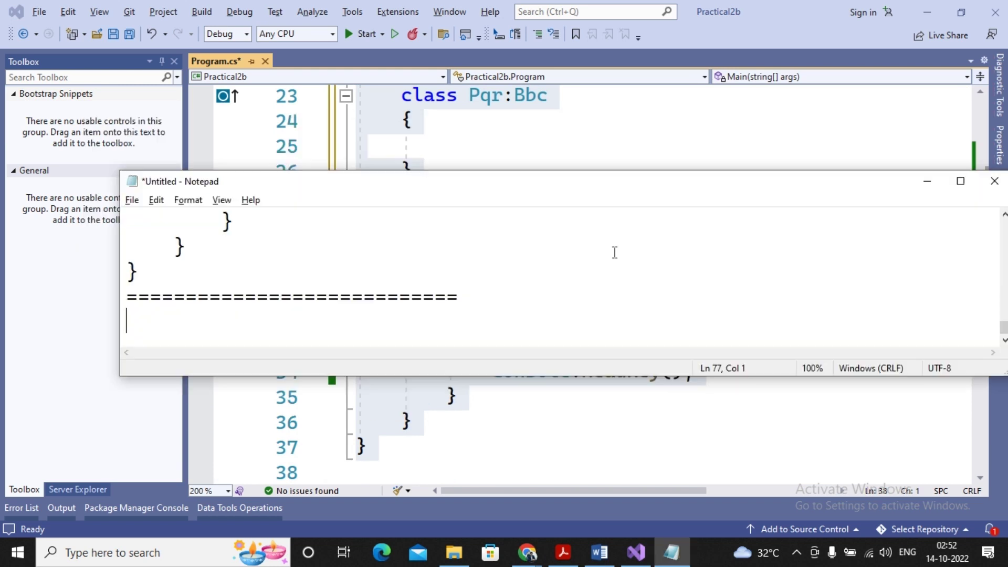
{"action": "key", "text": "ctrl+v"}
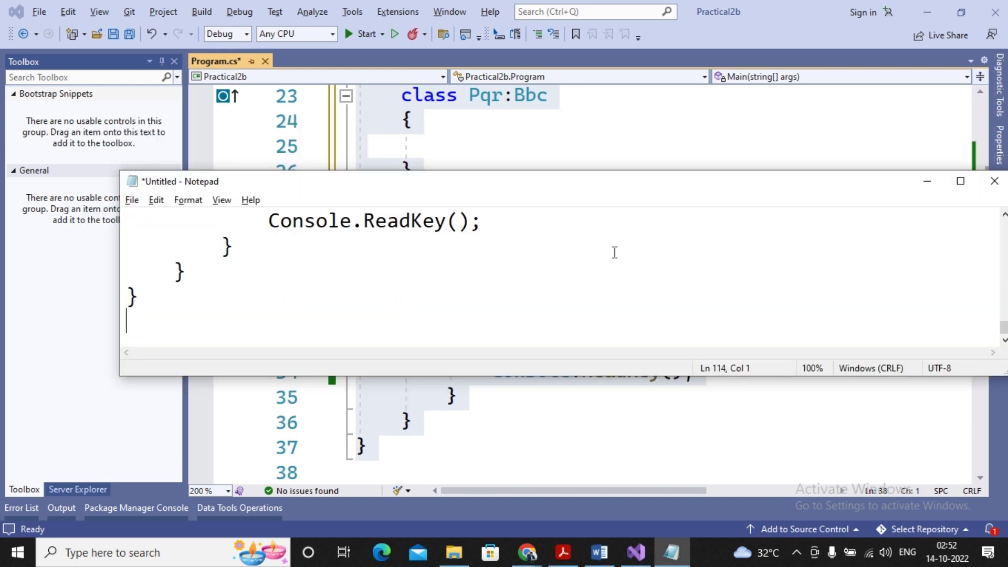
{"action": "type", "text": "========================"}
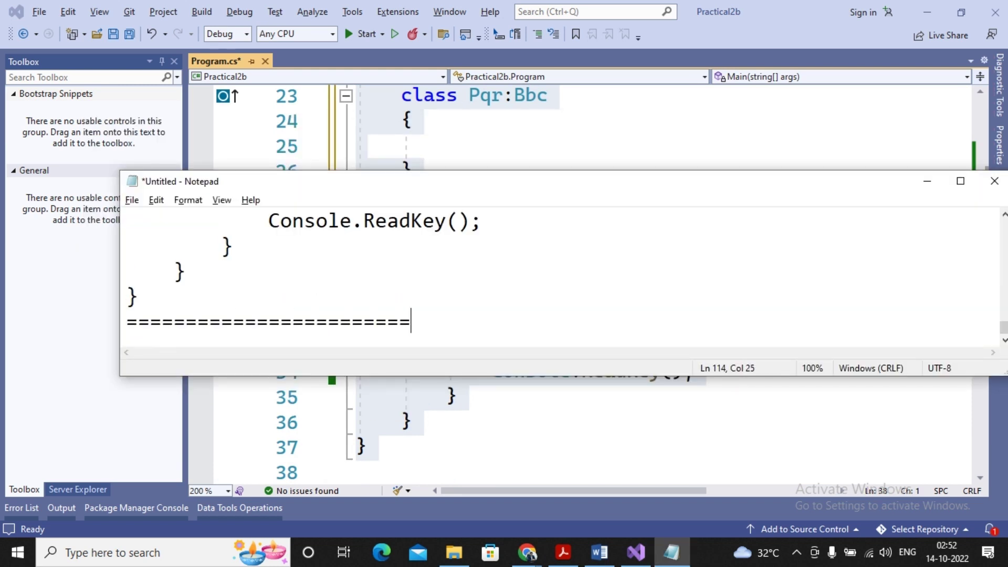
{"action": "key", "text": "alt+Tab"}
Back in Visual Studio, start selecting from the namespace line down to class Abc.
{"action": "key", "text": "ctrl+Home"}
{"action": "key", "text": "Down"}
{"action": "key", "text": "Down"}
{"action": "key", "text": "Down"}
{"action": "key", "text": "Down"}
{"action": "key", "text": "Down"}
{"action": "key", "text": "Down"}
{"action": "key", "text": "Down"}
{"action": "key", "text": "Down"}
{"action": "key", "text": "shift+Down"}
{"action": "key", "text": "shift+Down"}
{"action": "key", "text": "shift+Down"}
{"action": "key", "text": "shift+Down"}
{"action": "key", "text": "shift+Down"}
Delete the old Abc, Bbc and Pqr classes and the Bbc object statements in Main.
{"action": "key", "text": "shift+Down"}
{"action": "key", "text": "shift+Down"}
{"action": "key", "text": "shift+Down"}
{"action": "key", "text": "shift+Down"}
{"action": "key", "text": "shift+Down"}
{"action": "key", "text": "shift+Down"}
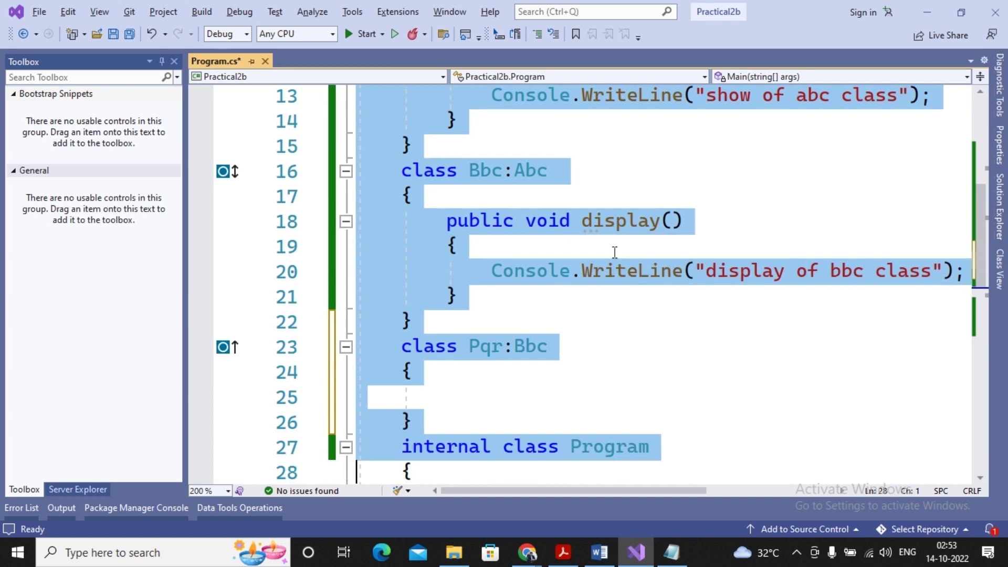
{"action": "key", "text": "shift+Down"}
{"action": "key", "text": "Delete"}
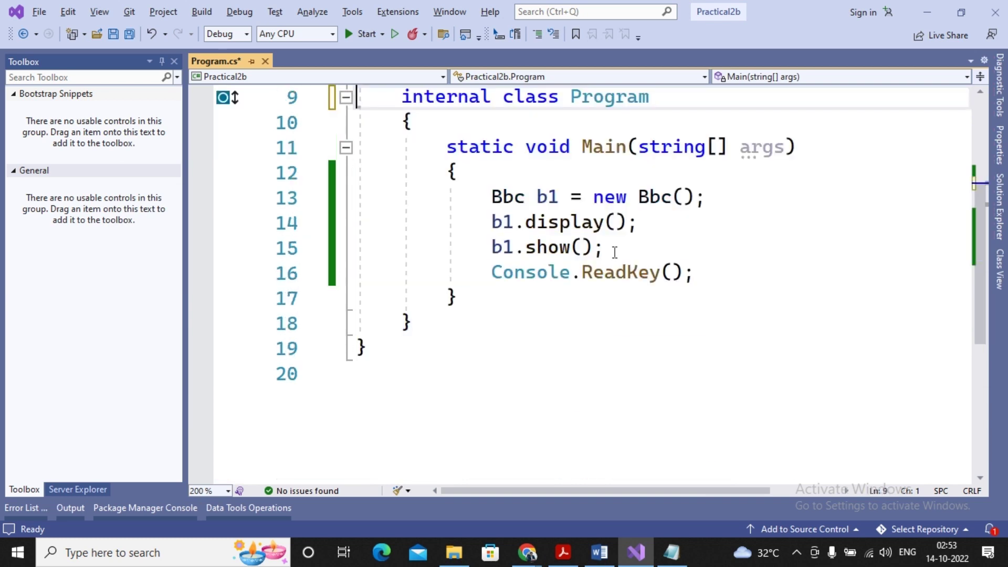
{"action": "key", "text": "Down"}
{"action": "key", "text": "Down"}
{"action": "key", "text": "Down"}
{"action": "key", "text": "Down"}
{"action": "key", "text": "shift+Down"}
{"action": "key", "text": "shift+Down"}
{"action": "key", "text": "shift+Down"}
{"action": "key", "text": "Delete"}
Start an interface Abc declaration on a new line inside the namespace.
{"action": "key", "text": "Up"}
{"action": "key", "text": "Up"}
{"action": "key", "text": "Up"}
{"action": "key", "text": "Up"}
{"action": "key", "text": "Up"}
{"action": "key", "text": "Up"}
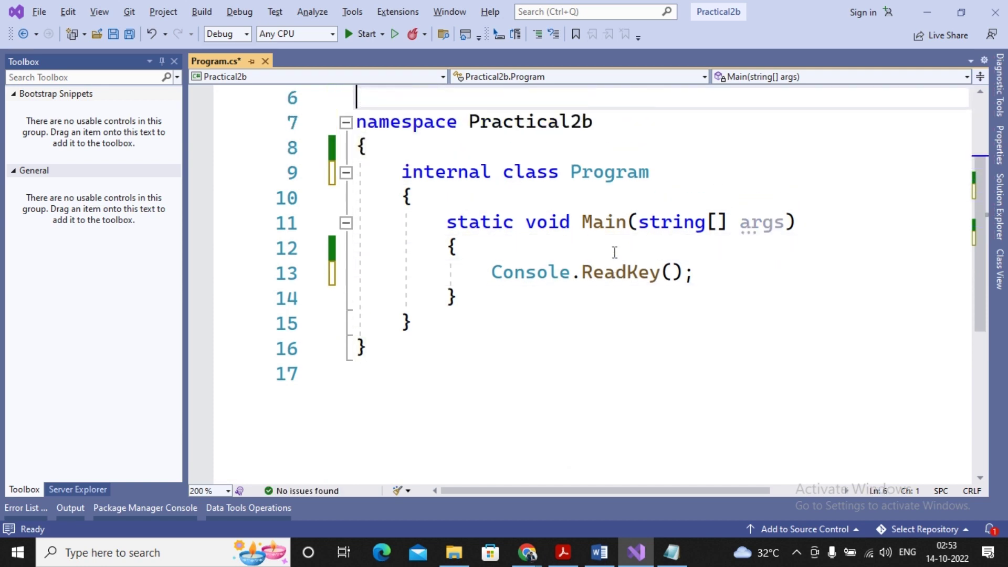
{"action": "key", "text": "Up"}
{"action": "key", "text": "Up"}
{"action": "key", "text": "Up"}
{"action": "key", "text": "Down"}
{"action": "key", "text": "Down"}
{"action": "key", "text": "Down"}
{"action": "key", "text": "Down"}
{"action": "key", "text": "Down"}
{"action": "key", "text": "End"}
{"action": "key", "text": "Return"}
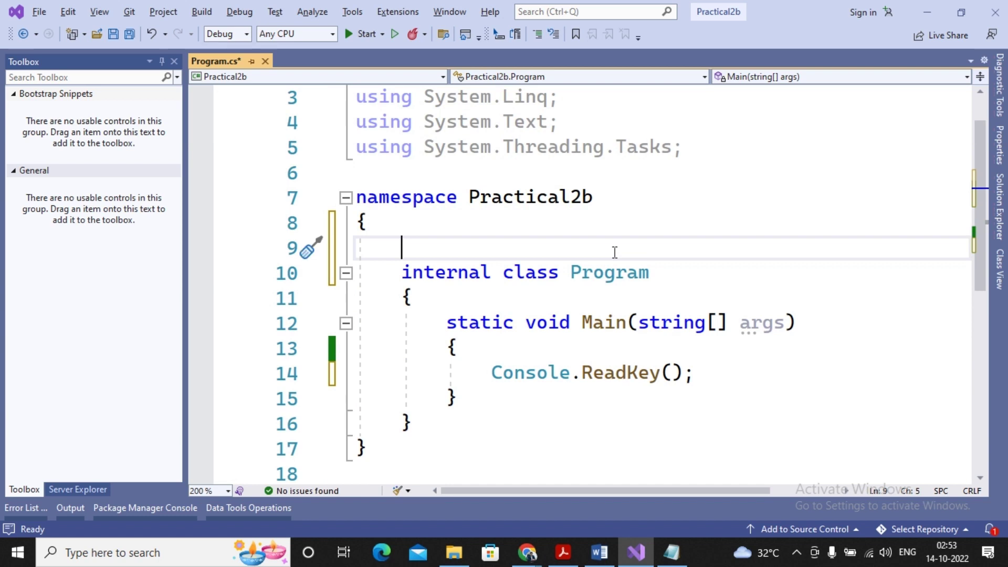
{"action": "type", "text": "inter"}
{"action": "key", "text": "Tab"}
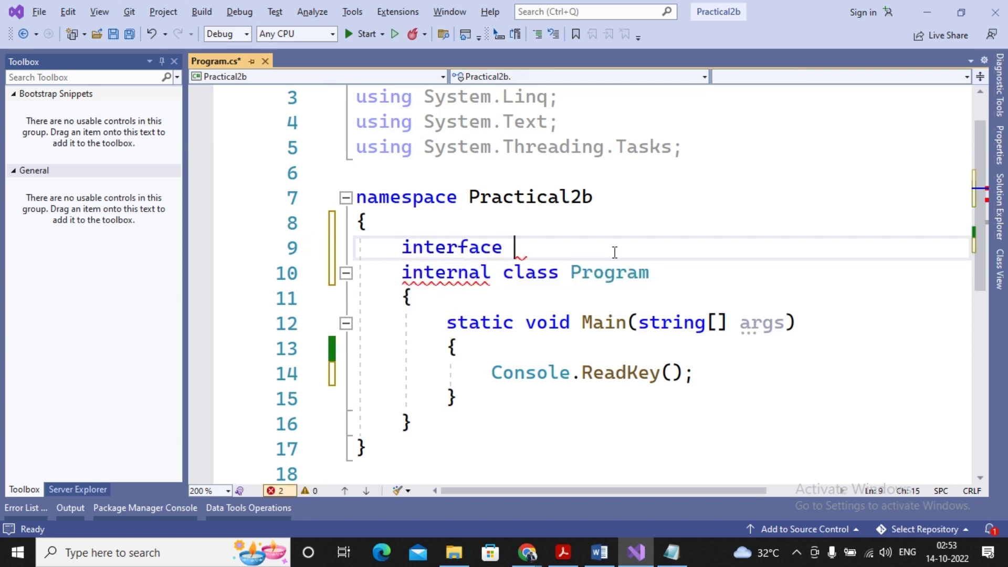
{"action": "type", "text": "Abc"}
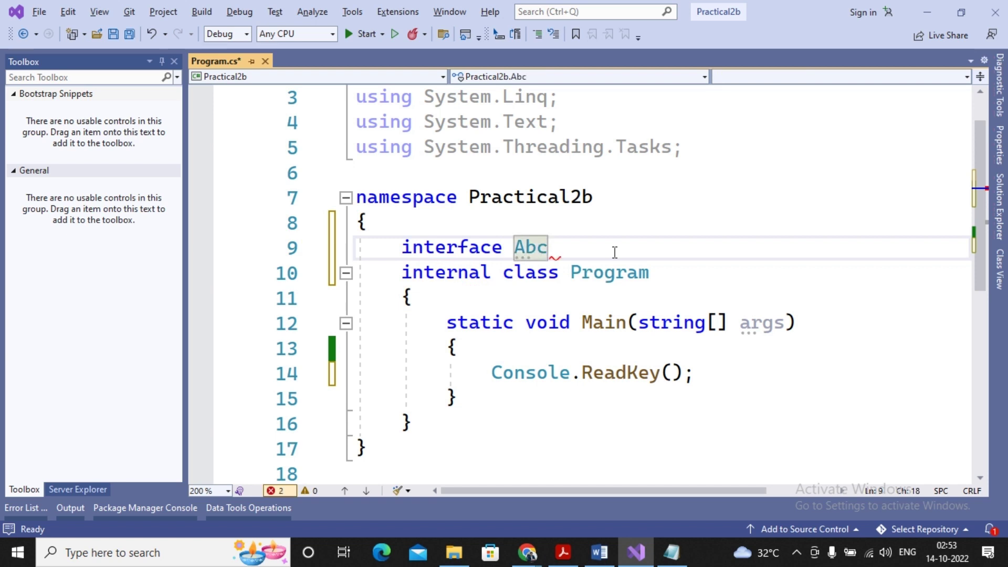
Declare void Add(int x, int y); in interface Abc, with a blank line after it.
{"action": "key", "text": "Return"}
{"action": "type", "text": "{"}
{"action": "key", "text": "Return"}
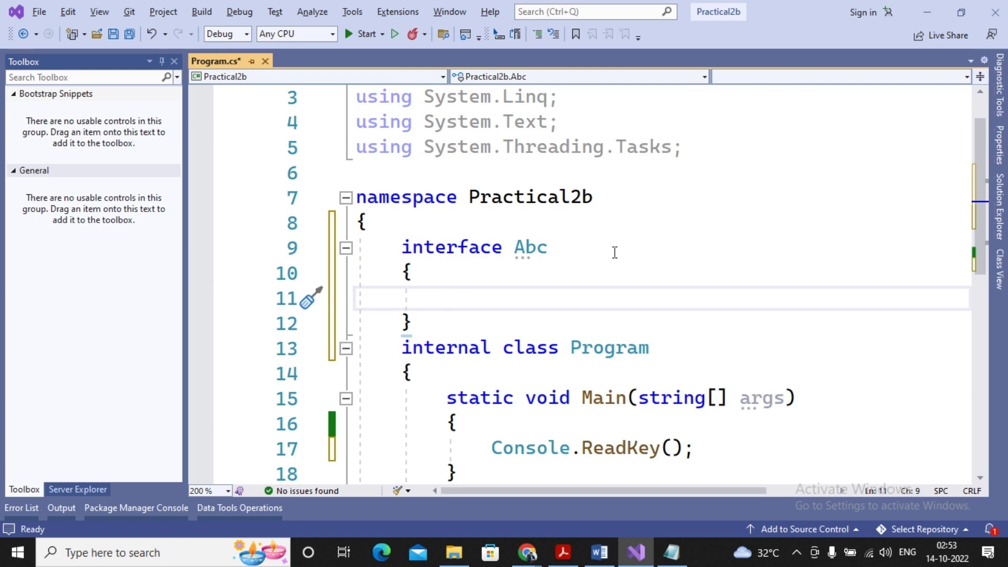
{"action": "type", "text": "void Add(int x, int y)"}
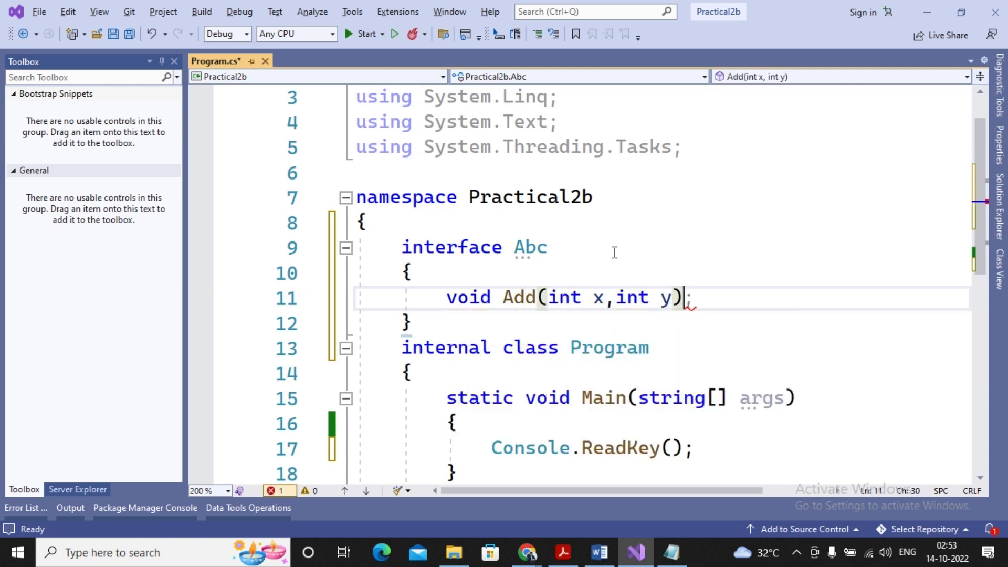
{"action": "type", "text": ";"}
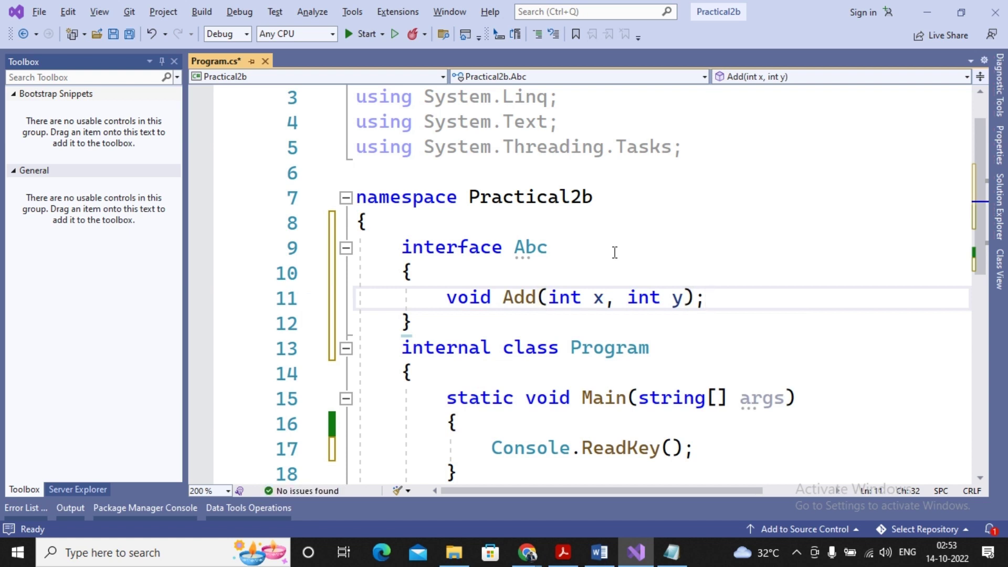
{"action": "key", "text": "Left"}
{"action": "key", "text": "Left"}
{"action": "key", "text": "Left"}
{"action": "key", "text": "Left"}
{"action": "key", "text": "Left"}
{"action": "key", "text": "Left"}
{"action": "key", "text": "Left"}
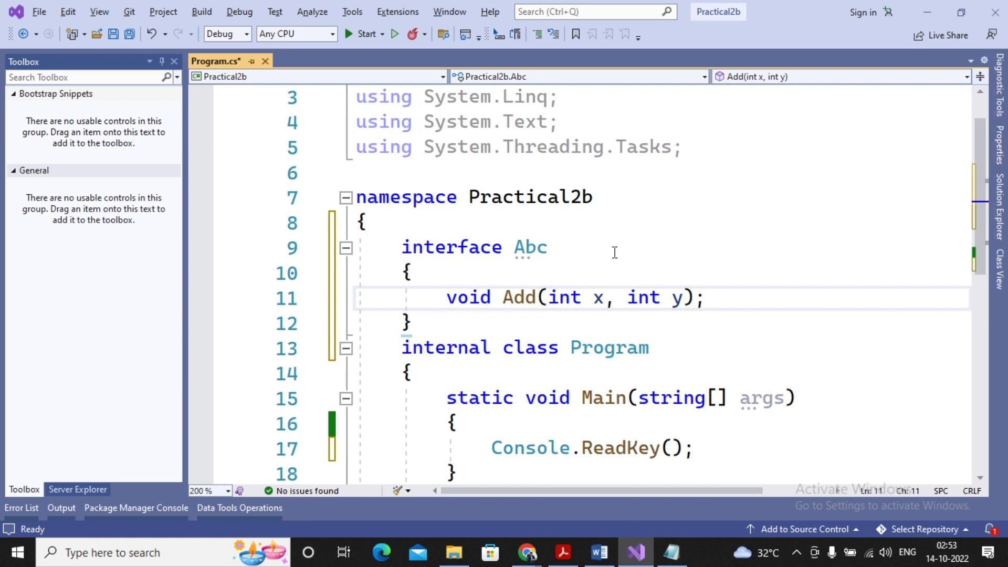
{"action": "key", "text": "Down"}
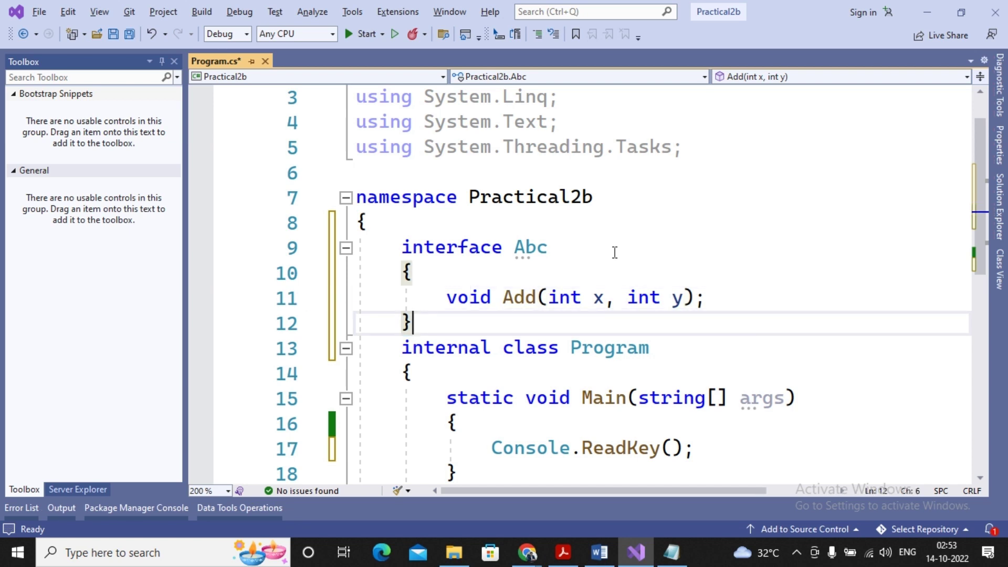
{"action": "key", "text": "Return"}
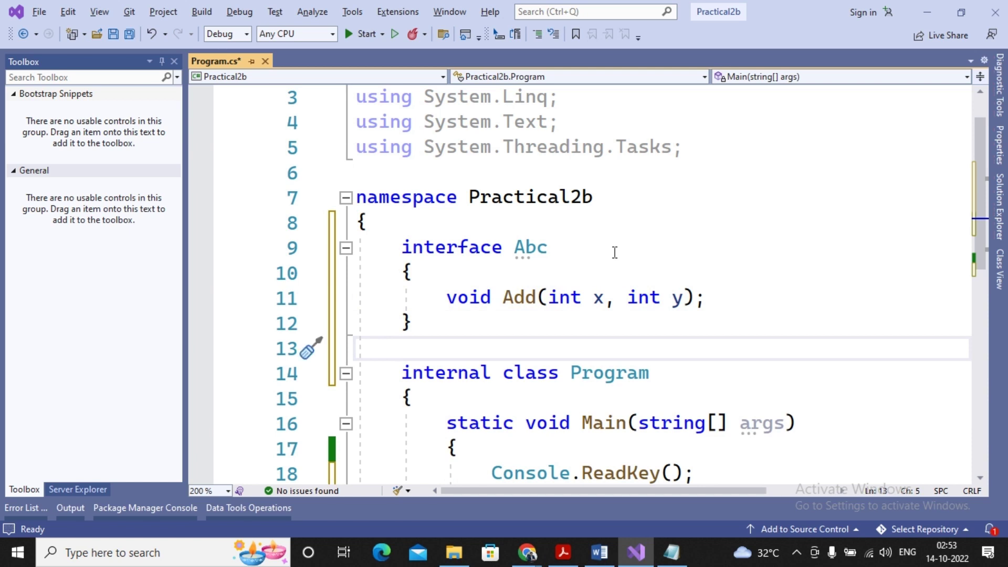
{"action": "type", "text": "class "}
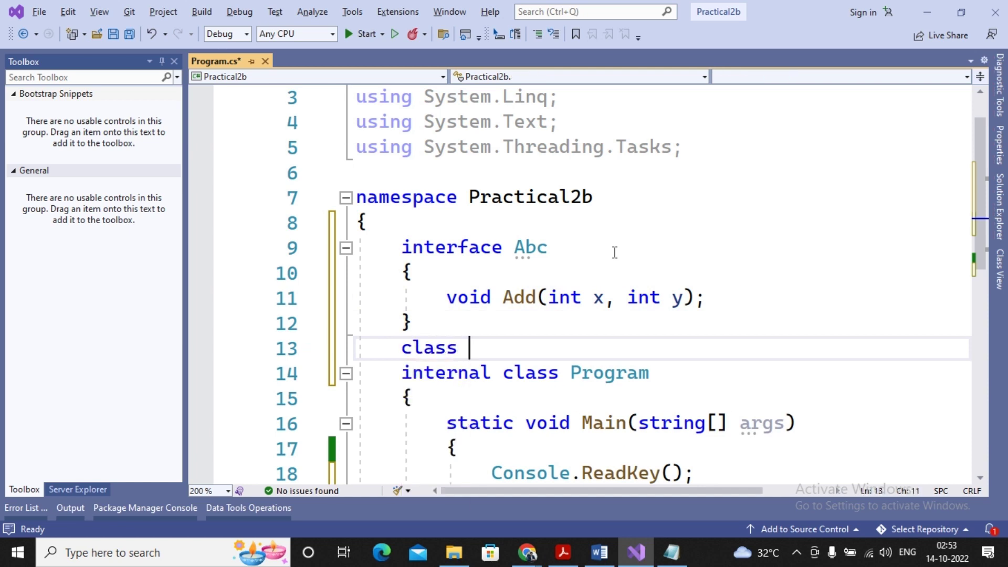
{"action": "type", "text": "Test"}
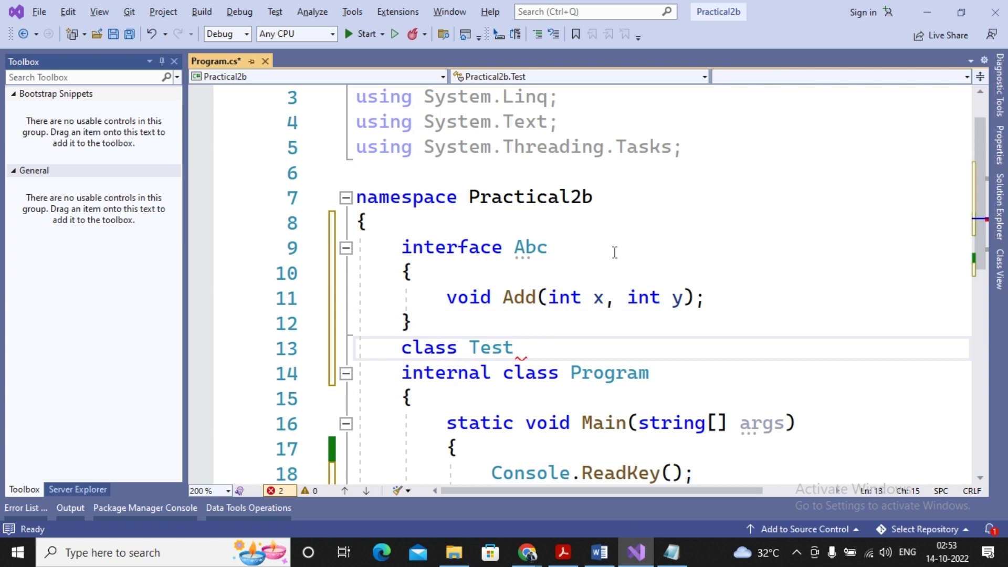
Declare class Test : Abc and generate its Add member with the implement-interface fix.
{"action": "type", "text": ":Abc"}
{"action": "key", "text": "Escape"}
{"action": "type", "text": "{"}
{"action": "key", "text": "Return"}
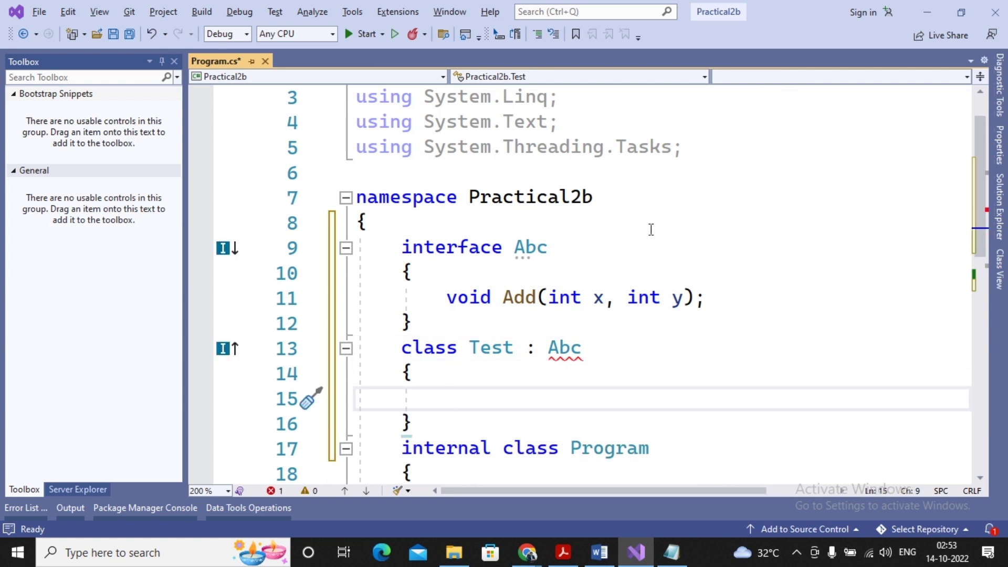
{"action": "mouse_move", "coordinate": [564, 349]}
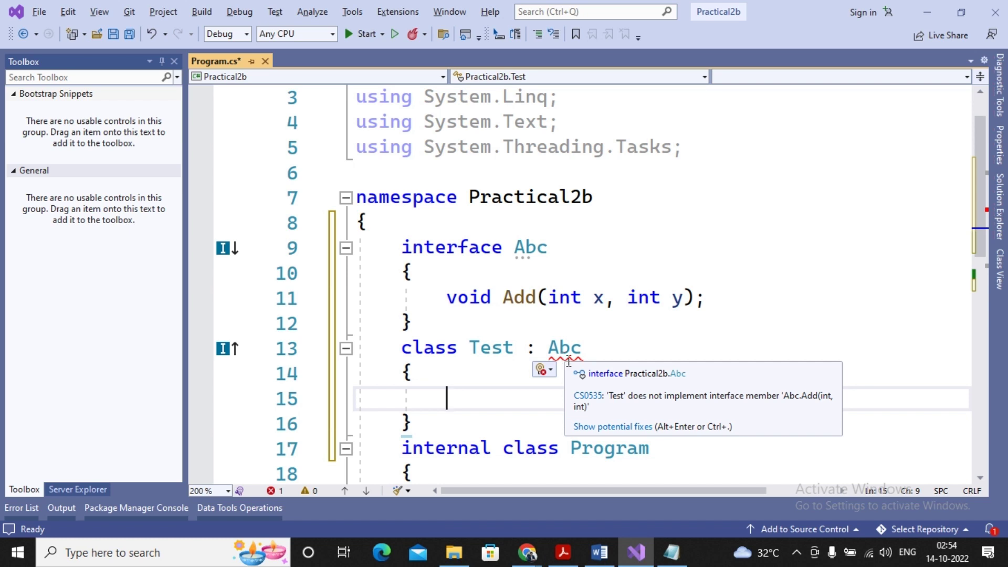
{"action": "left_click", "coordinate": [593, 428]}
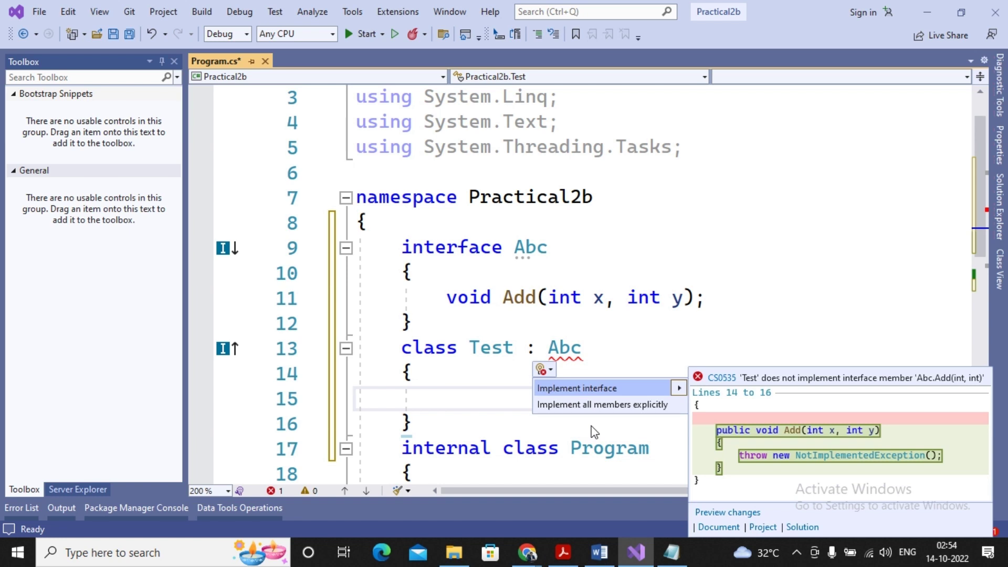
{"action": "key", "text": "Down"}
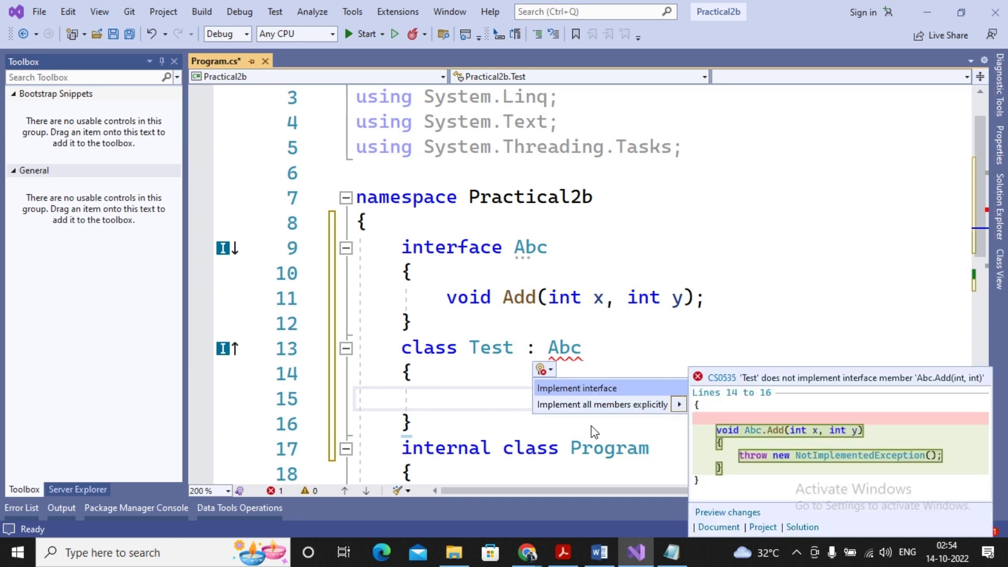
{"action": "key", "text": "Down"}
{"action": "key", "text": "Up"}
{"action": "key", "text": "Return"}
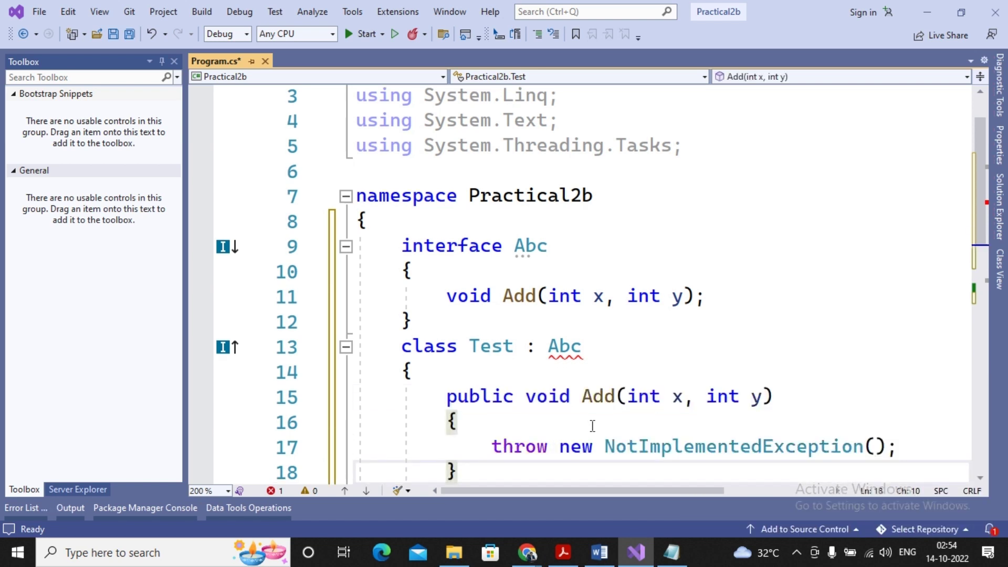
{"action": "scroll", "coordinate": [592, 426], "scroll_direction": "down", "scroll_amount": 1}
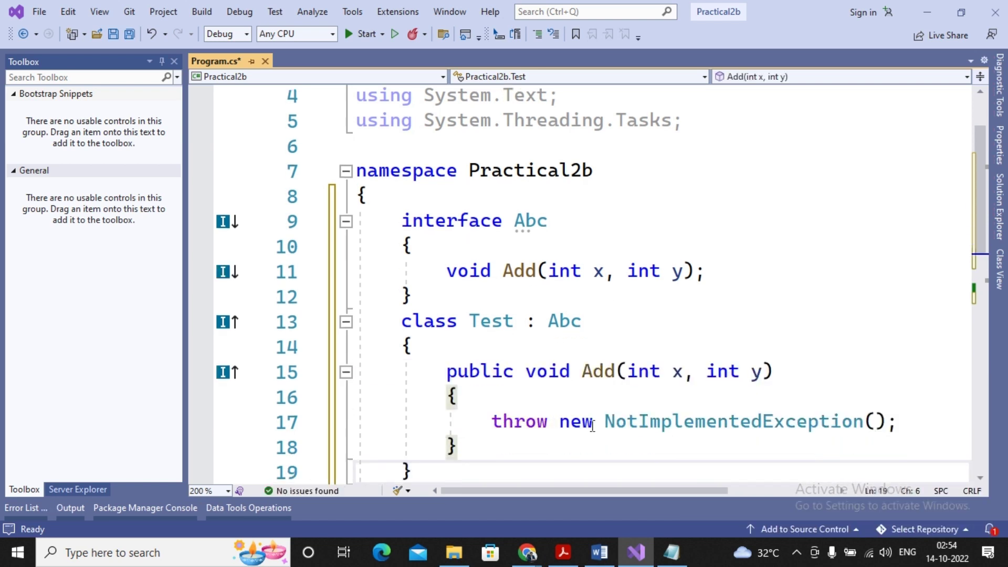
Delete the throw NotImplementedException line from Add and realign its closing brace.
{"action": "key", "text": "Up"}
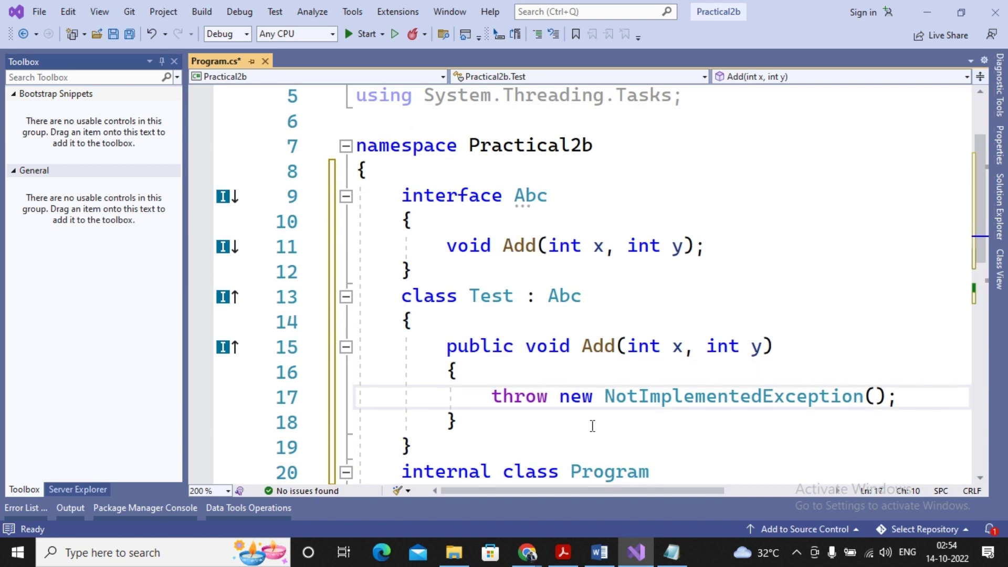
{"action": "key", "text": "shift+Down"}
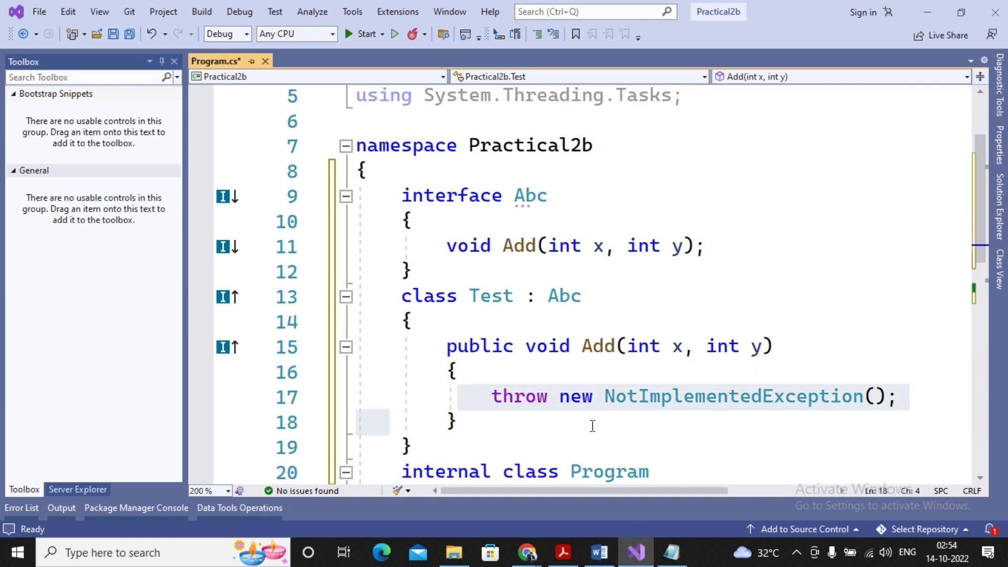
{"action": "key", "text": "Delete"}
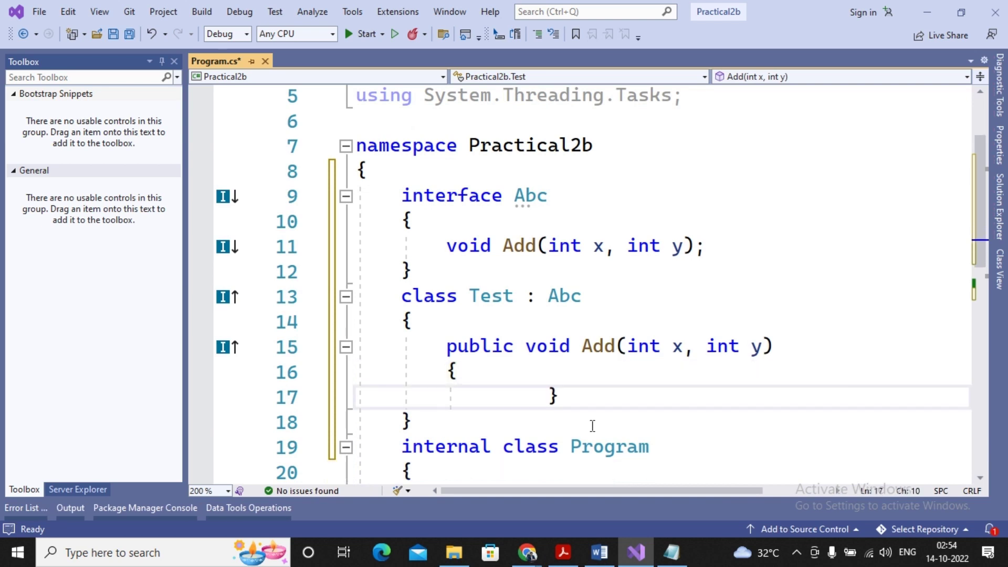
{"action": "key", "text": "BackSpace"}
{"action": "key", "text": "BackSpace"}
{"action": "key", "text": "BackSpace"}
{"action": "key", "text": "BackSpace"}
{"action": "key", "text": "BackSpace"}
{"action": "key", "text": "BackSpace"}
{"action": "key", "text": "BackSpace"}
{"action": "key", "text": "BackSpace"}
Place the cursor at the end of interface Abc for a second interface.
{"action": "key", "text": "Up"}
{"action": "key", "text": "Up"}
{"action": "key", "text": "Up"}
{"action": "key", "text": "Up"}
{"action": "key", "text": "Down"}
{"action": "key", "text": "Down"}
{"action": "key", "text": "Down"}
{"action": "key", "text": "Down"}
{"action": "key", "text": "Down"}
{"action": "key", "text": "Down"}
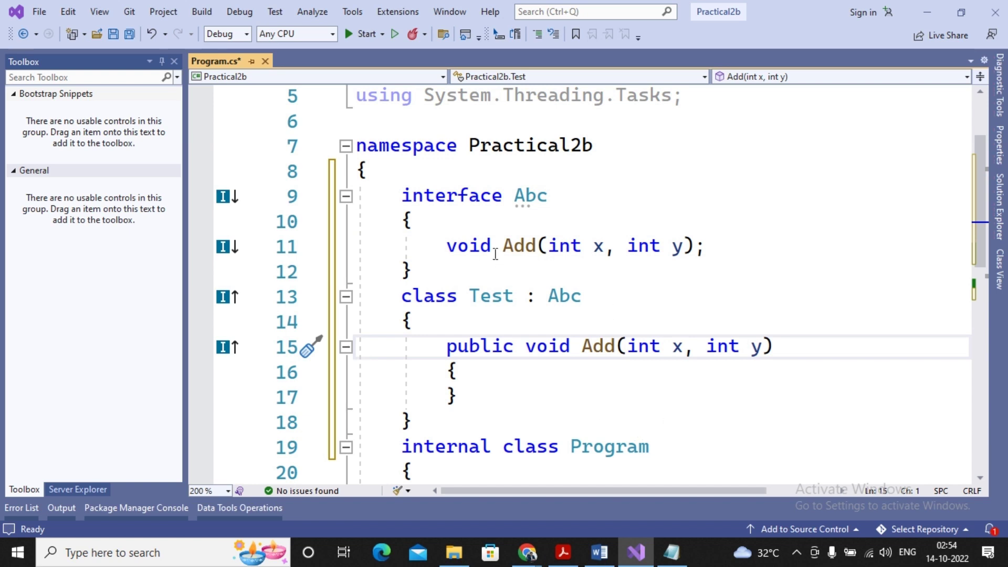
{"action": "left_click", "coordinate": [481, 385]}
{"action": "key", "text": "Up"}
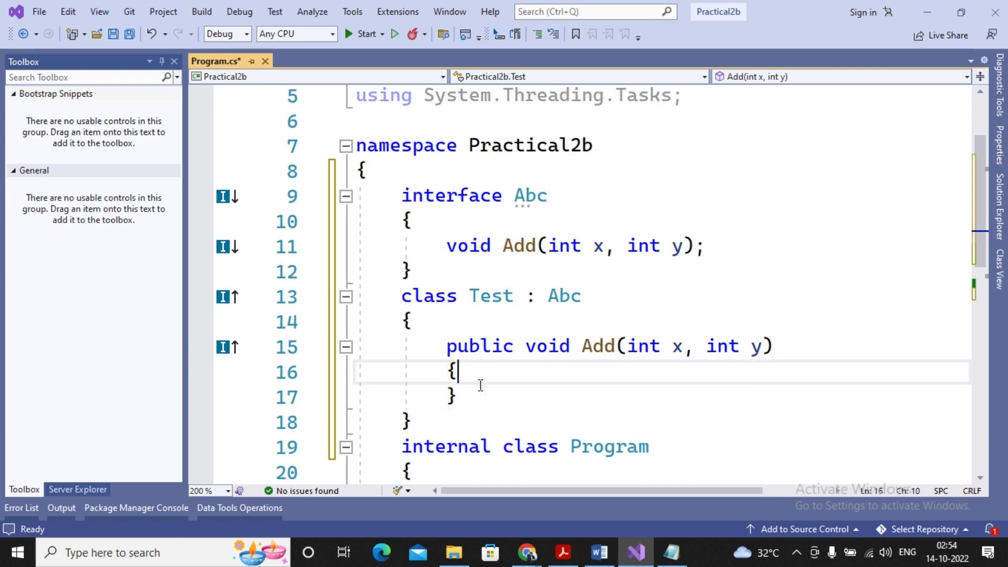
{"action": "key", "text": "Up"}
{"action": "key", "text": "Up"}
{"action": "key", "text": "Up"}
{"action": "key", "text": "Up"}
Declare interface Bbc with a void show() method.
{"action": "key", "text": "Return"}
{"action": "type", "text": "interface "}
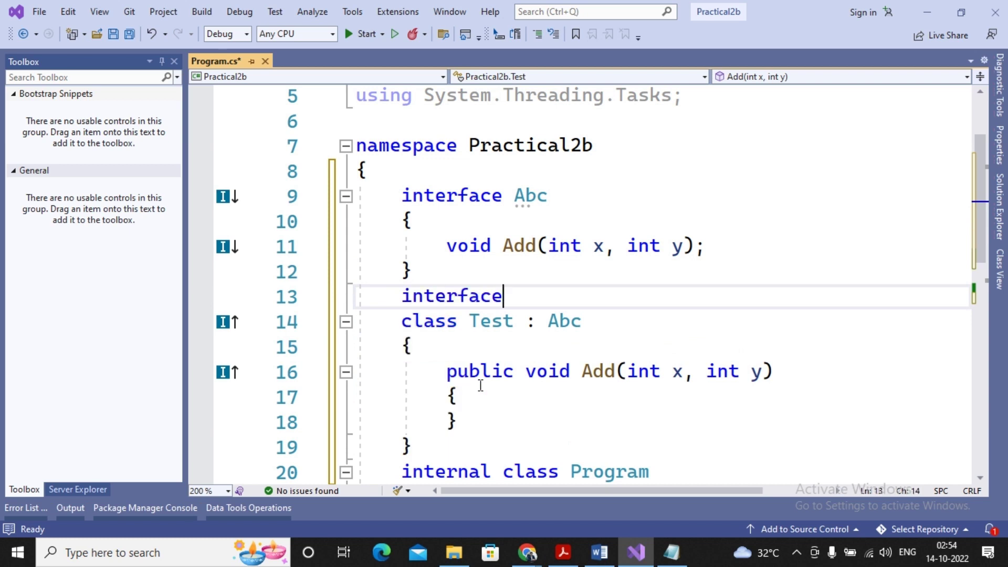
{"action": "type", "text": "Bbv"}
{"action": "key", "text": "BackSpace"}
{"action": "type", "text": "c"}
{"action": "key", "text": "Return"}
{"action": "type", "text": "{"}
{"action": "key", "text": "Return"}
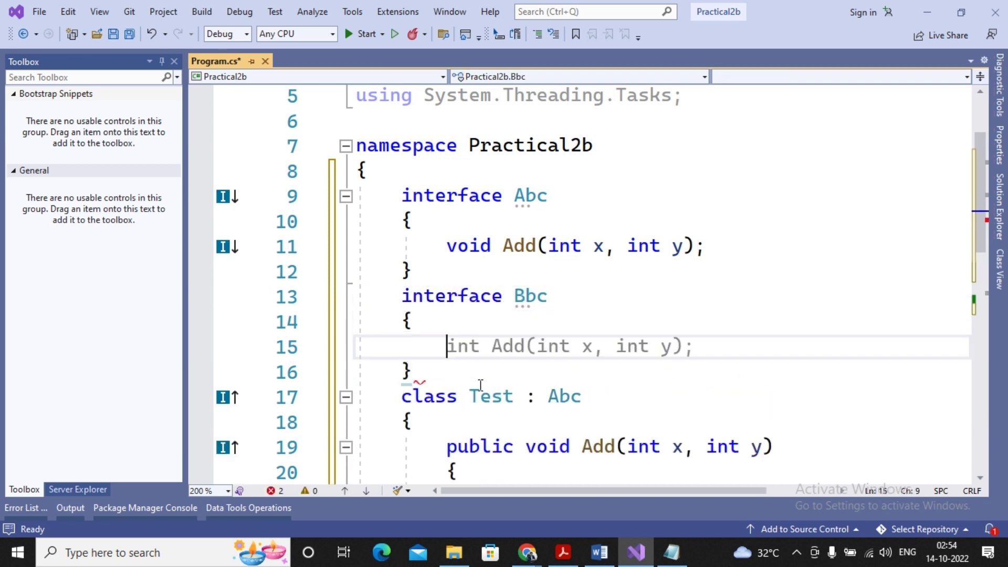
{"action": "type", "text": "void show();"}
{"action": "key", "text": "Down"}
{"action": "key", "text": "Down"}
Make class Test implement both Abc and Bbc.
{"action": "key", "text": "End"}
{"action": "type", "text": ",Bbc"}
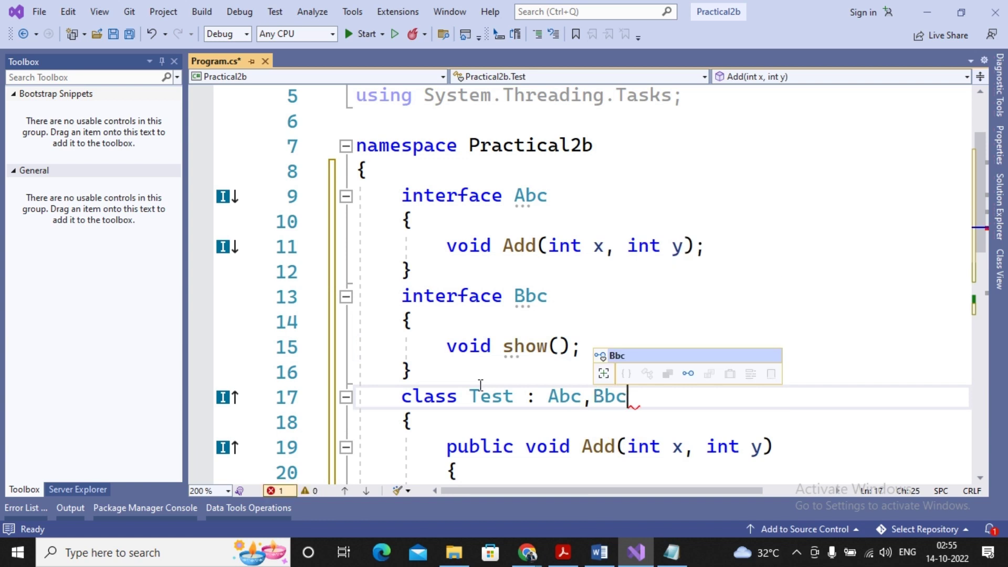
{"action": "key", "text": "Down"}
{"action": "key", "text": "Down"}
{"action": "key", "text": "Down"}
{"action": "key", "text": "Down"}
{"action": "key", "text": "Up"}
{"action": "key", "text": "Up"}
{"action": "key", "text": "Up"}
{"action": "key", "text": "Up"}
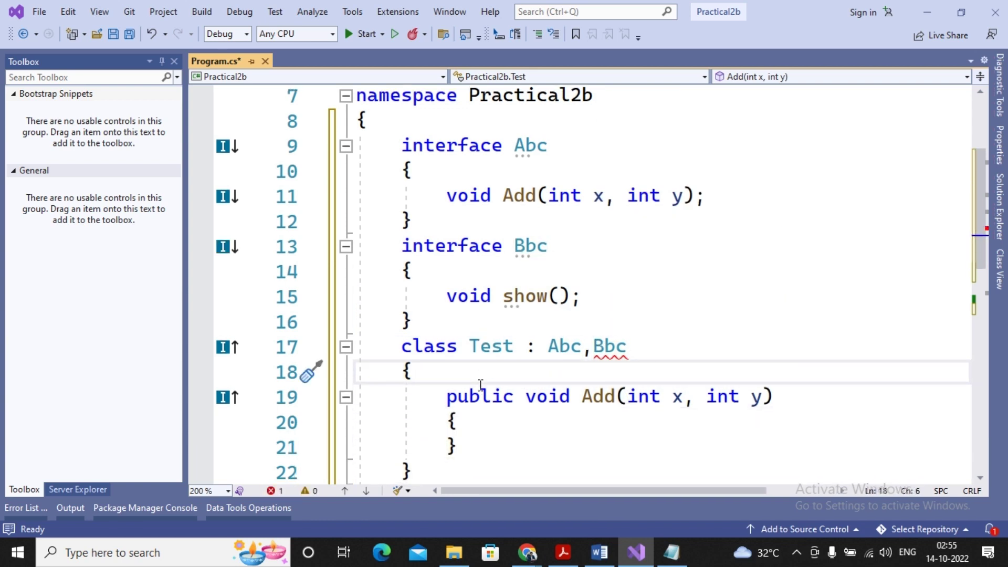
Add a public void show() method to Test after Add.
{"action": "key", "text": "Down"}
{"action": "key", "text": "Down"}
{"action": "key", "text": "Down"}
{"action": "key", "text": "End"}
{"action": "key", "text": "Return"}
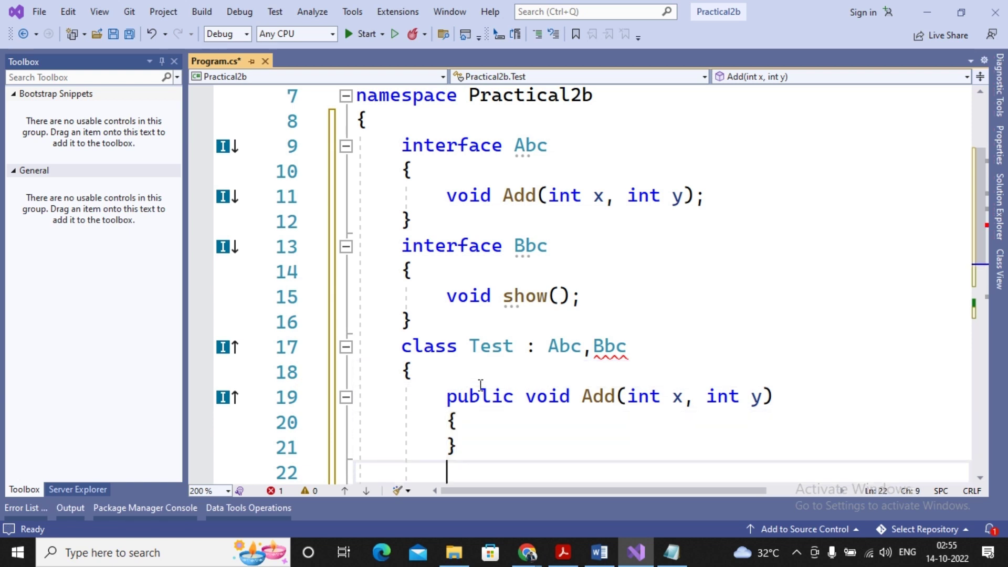
{"action": "type", "text": "public voi"}
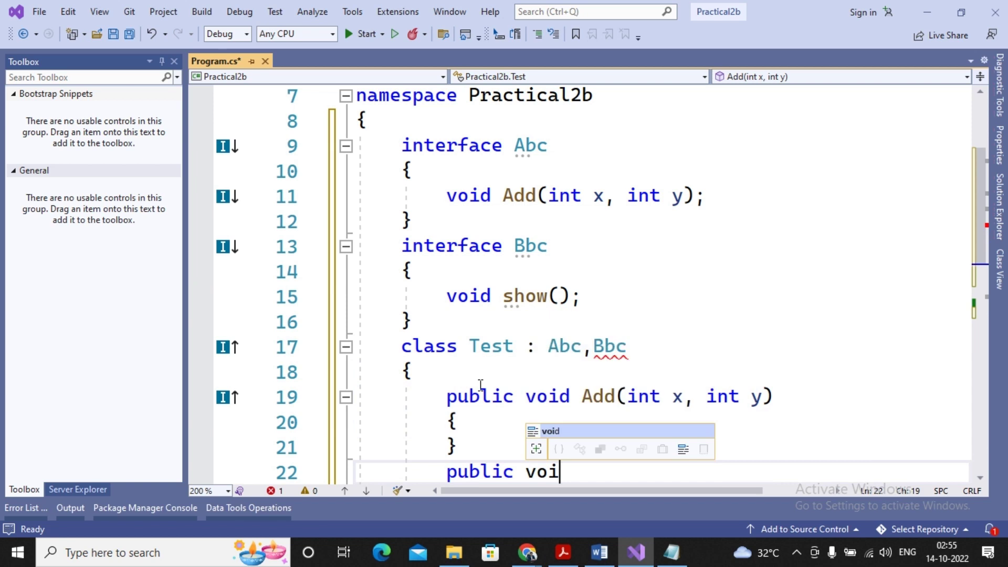
{"action": "type", "text": "d show()"}
{"action": "key", "text": "Return"}
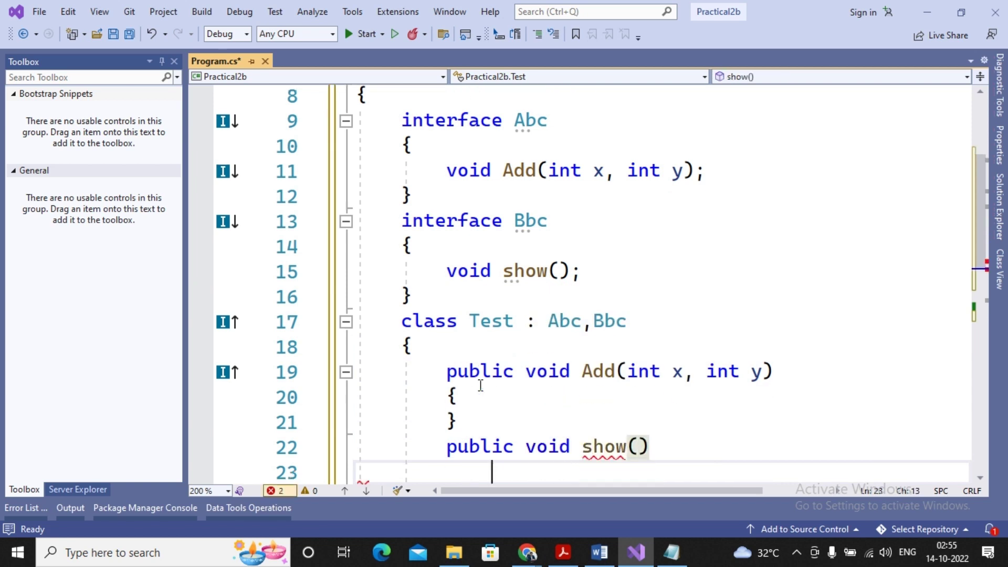
{"action": "type", "text": "{"}
{"action": "key", "text": "Return"}
Make Add print x + y with Console.WriteLine, and start show()'s WriteLine call.
{"action": "key", "text": "Down"}
{"action": "key", "text": "Down"}
{"action": "key", "text": "Up"}
{"action": "key", "text": "Up"}
{"action": "key", "text": "Up"}
{"action": "key", "text": "Up"}
{"action": "key", "text": "Up"}
{"action": "key", "text": "Return"}
{"action": "type", "text": "re"}
{"action": "key", "text": "BackSpace"}
{"action": "key", "text": "BackSpace"}
{"action": "type", "text": "Console.W"}
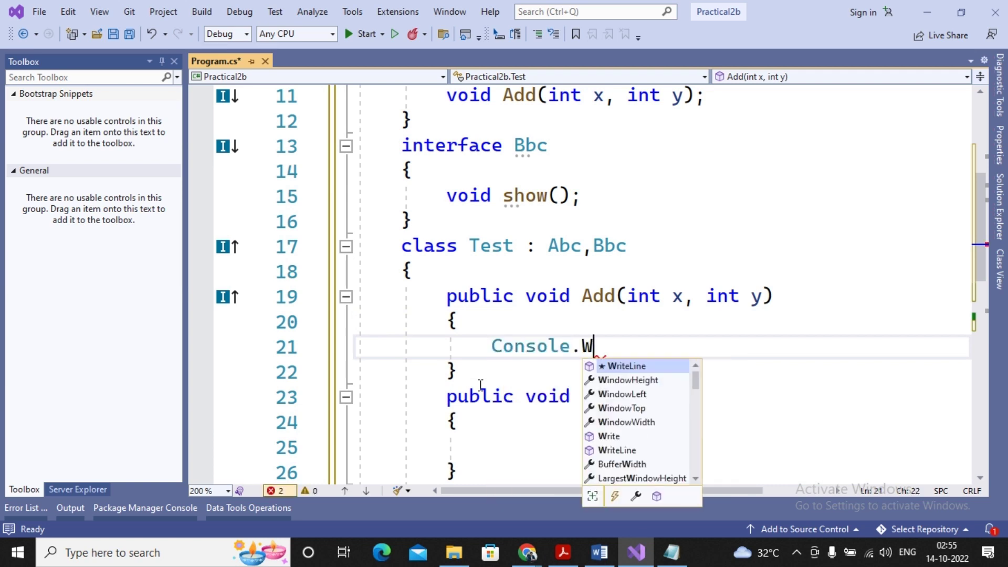
{"action": "type", "text": "riteLine("}
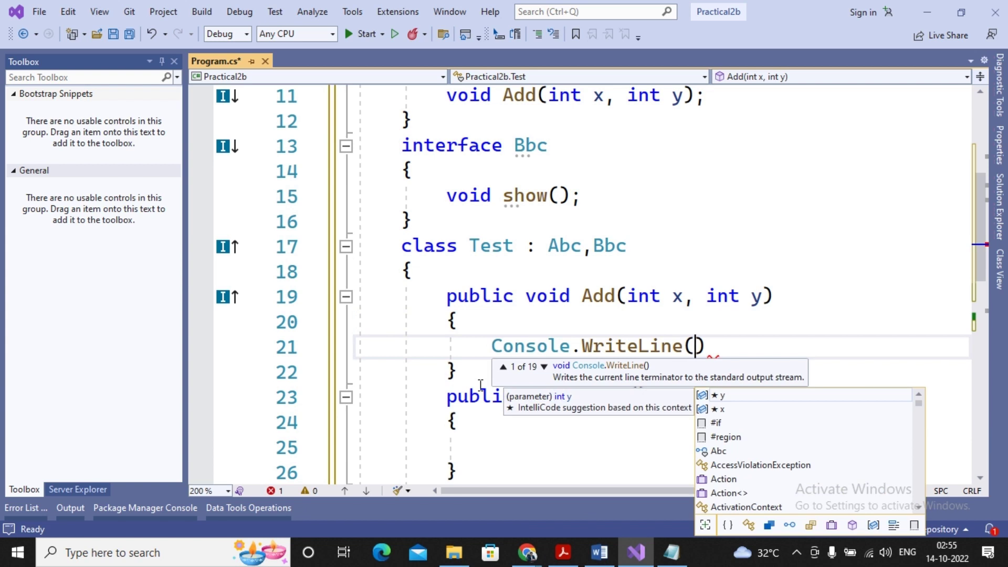
{"action": "type", "text": "x + y"}
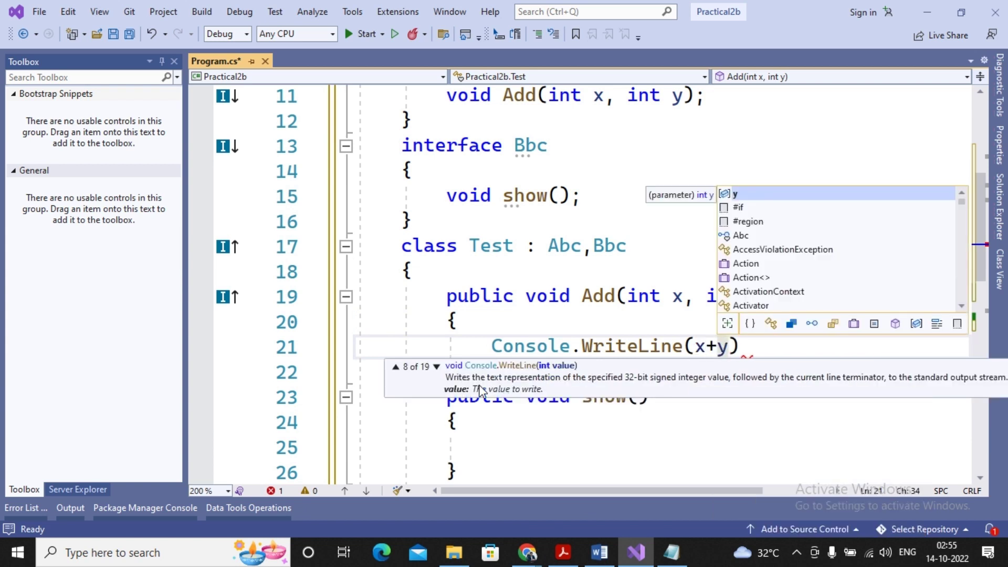
{"action": "type", "text": ");"}
{"action": "key", "text": "Down"}
{"action": "key", "text": "Down"}
{"action": "key", "text": "Down"}
{"action": "key", "text": "Down"}
{"action": "type", "text": "Console.WriteLine(\""}
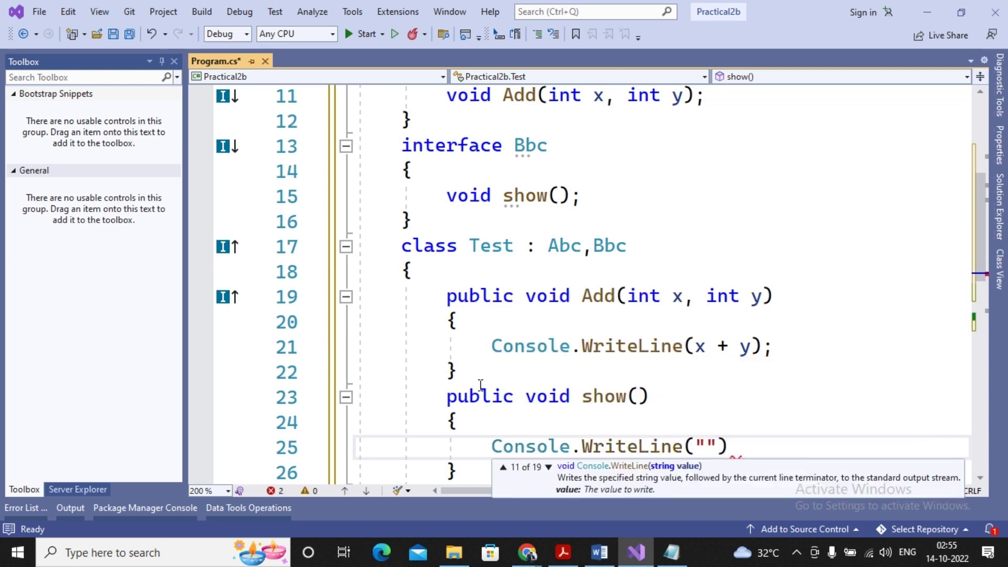
{"action": "type", "text": "show of test from bbc\")"}
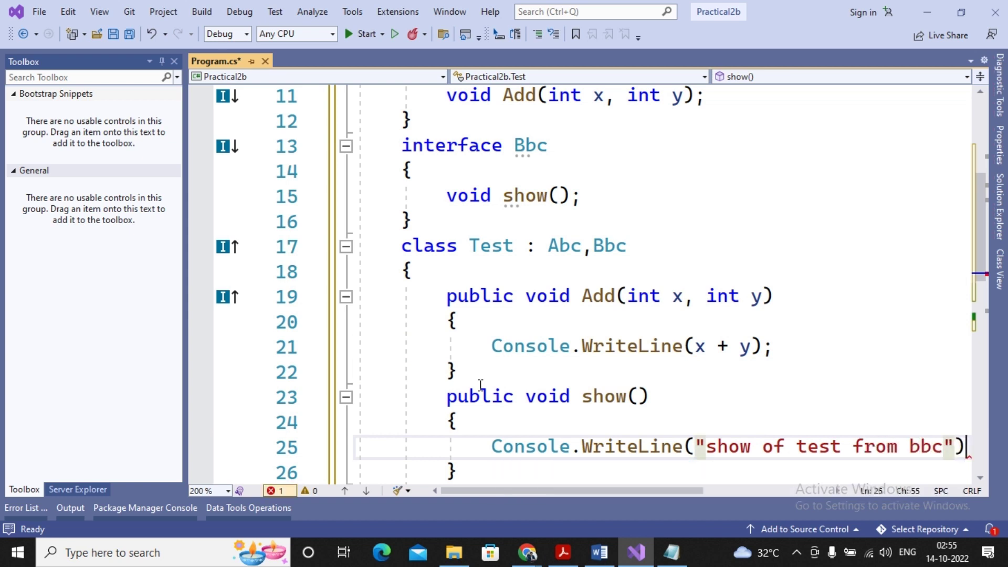
{"action": "type", "text": ";"}
Make show() print "show of test from bbc" and declare Abc a1 in Main.
{"action": "key", "text": "Down"}
{"action": "key", "text": "Down"}
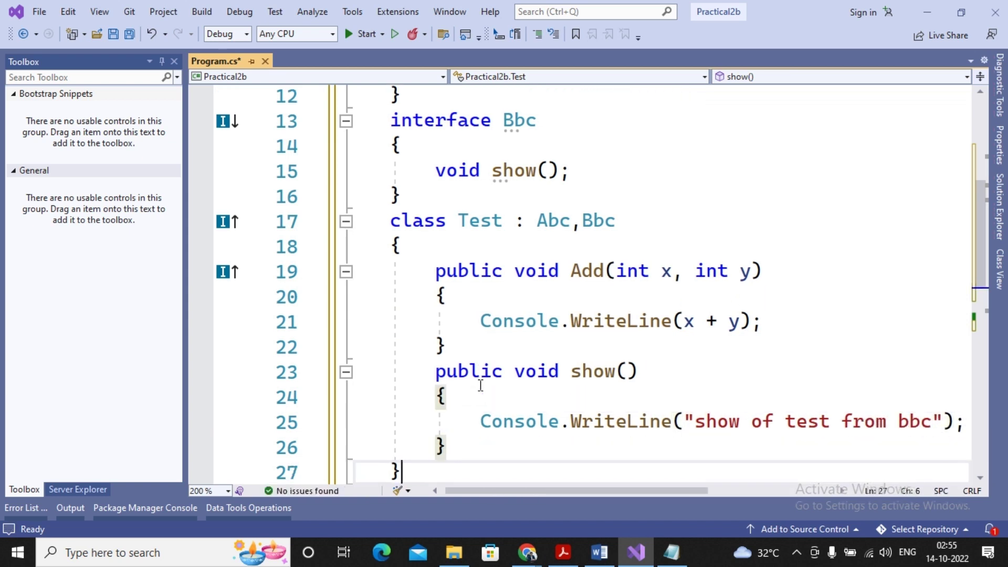
{"action": "key", "text": "Down"}
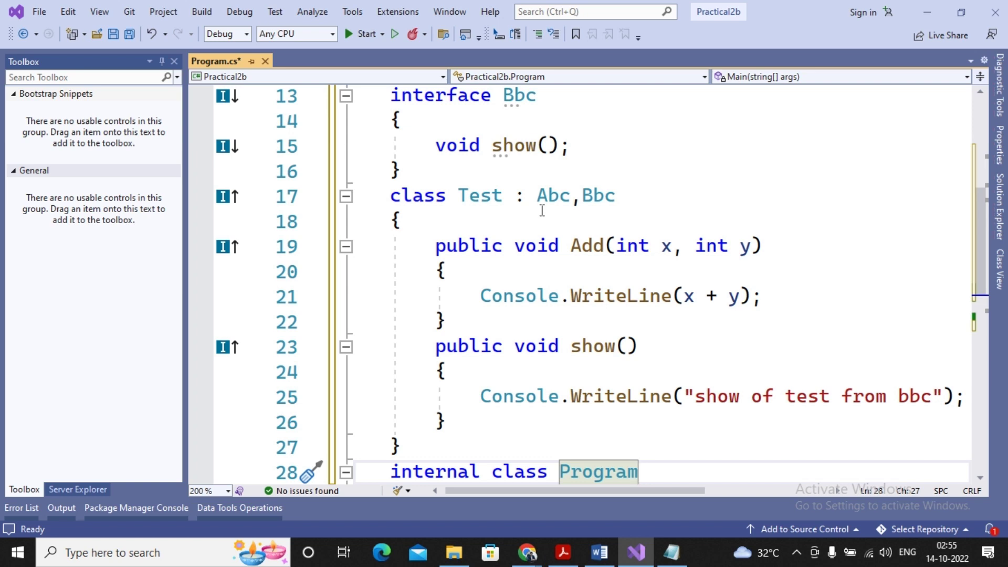
{"action": "key", "text": "Down"}
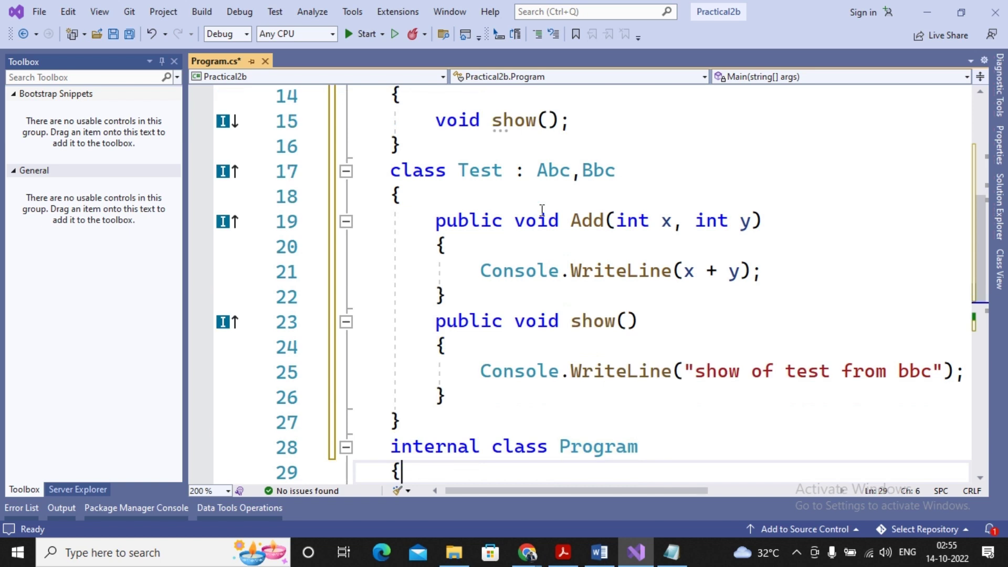
{"action": "key", "text": "Down"}
{"action": "key", "text": "Down"}
{"action": "key", "text": "Down"}
{"action": "key", "text": "Down"}
{"action": "key", "text": "Down"}
{"action": "key", "text": "Up"}
{"action": "key", "text": "Up"}
{"action": "key", "text": "Up"}
{"action": "key", "text": "Up"}
{"action": "key", "text": "Return"}
{"action": "type", "text": "Abc a1;"}
{"action": "key", "text": "Return"}
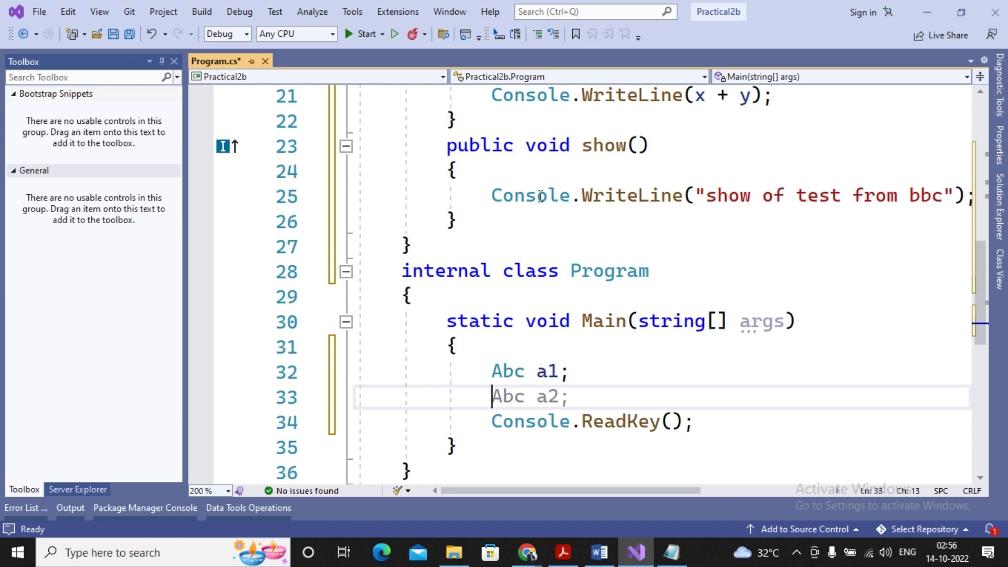
Run the program, close its console, and assign a1 = new Abc() in Main.
{"action": "left_click", "coordinate": [350, 36]}
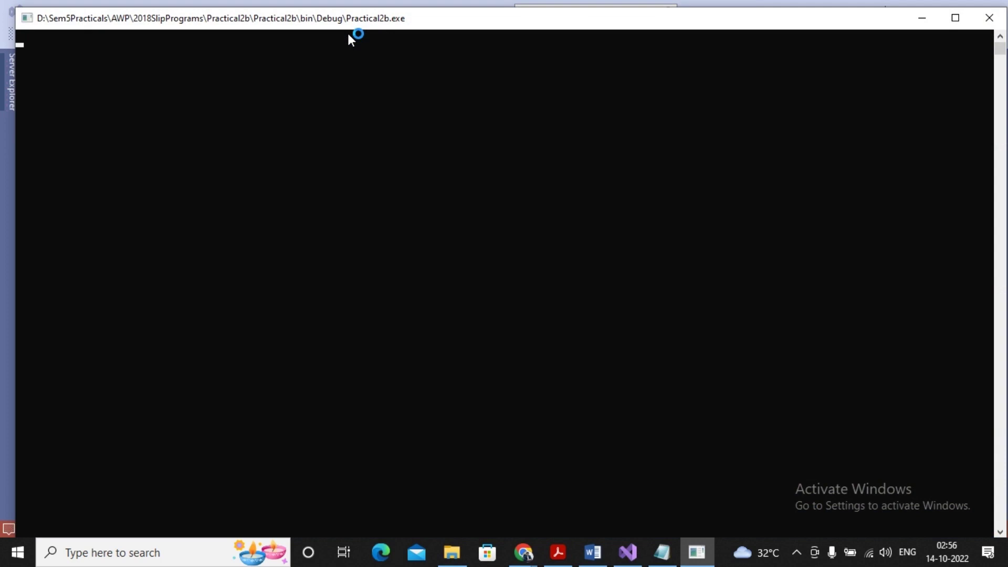
{"action": "key", "text": "Return"}
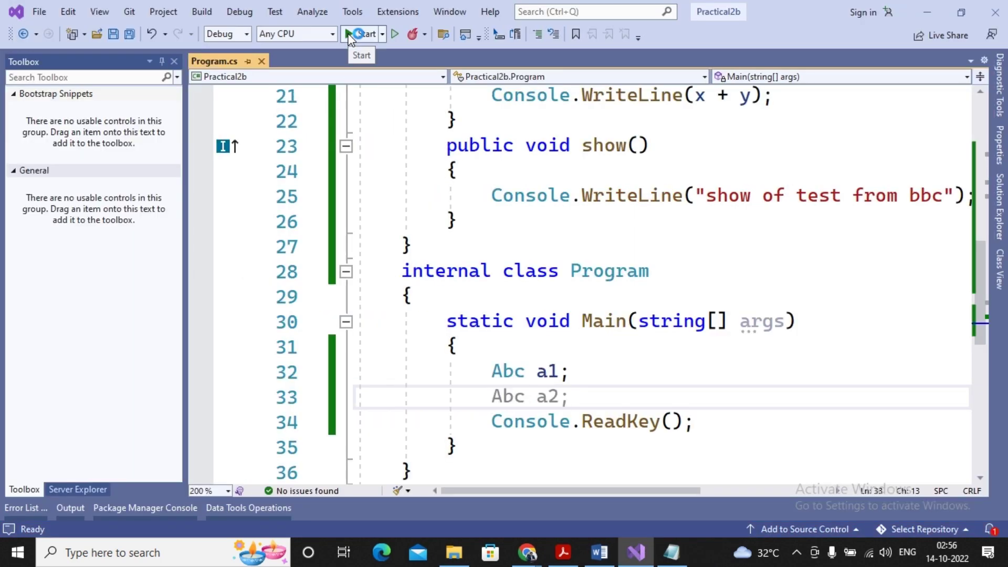
{"action": "type", "text": "a1 = new Abc();"}
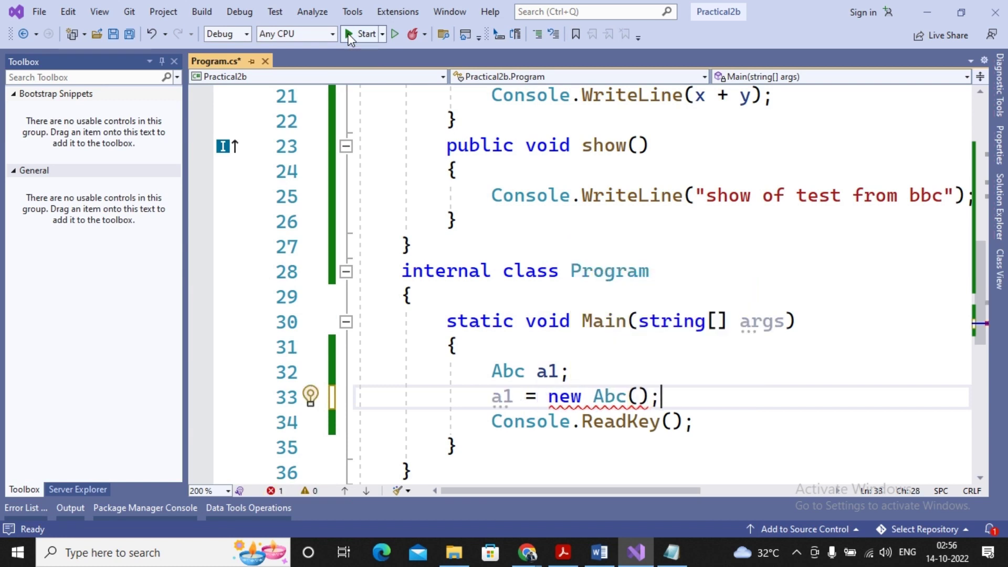
Rerun, dismiss the CS0144 interface-instantiation error, and delete Abc from new Abc() on line 33.
{"action": "left_click", "coordinate": [347, 34]}
{"action": "key", "text": "Return"}
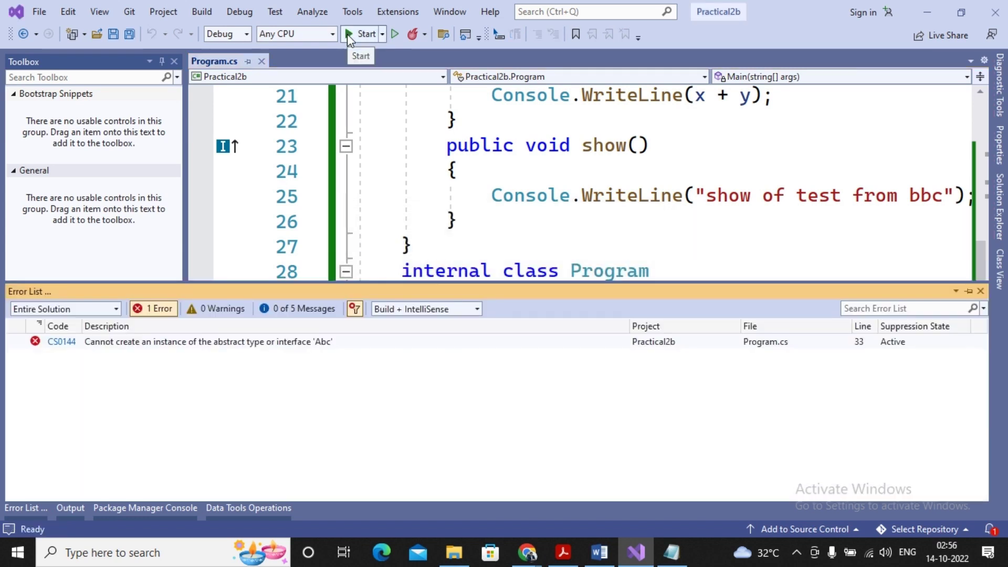
{"action": "left_click", "coordinate": [573, 238]}
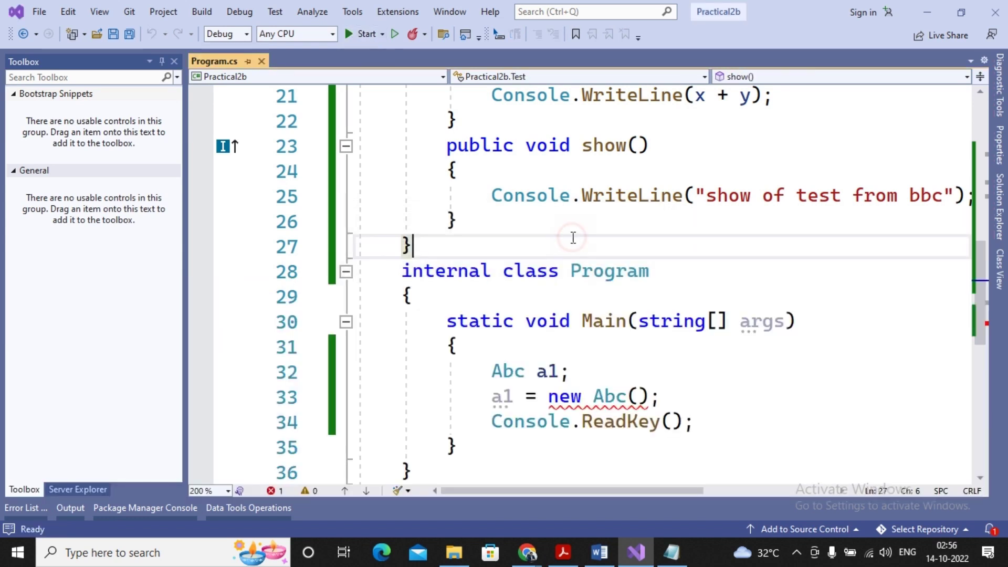
{"action": "key", "text": "Down"}
{"action": "key", "text": "Down"}
{"action": "key", "text": "Down"}
{"action": "key", "text": "Down"}
{"action": "key", "text": "Down"}
{"action": "key", "text": "Down"}
{"action": "key", "text": "Right"}
{"action": "key", "text": "Right"}
{"action": "key", "text": "Right"}
{"action": "key", "text": "Right"}
{"action": "key", "text": "Right"}
{"action": "key", "text": "Right"}
{"action": "key", "text": "Right"}
{"action": "key", "text": "Right"}
{"action": "key", "text": "Right"}
{"action": "key", "text": "BackSpace"}
{"action": "key", "text": "BackSpace"}
{"action": "key", "text": "BackSpace"}
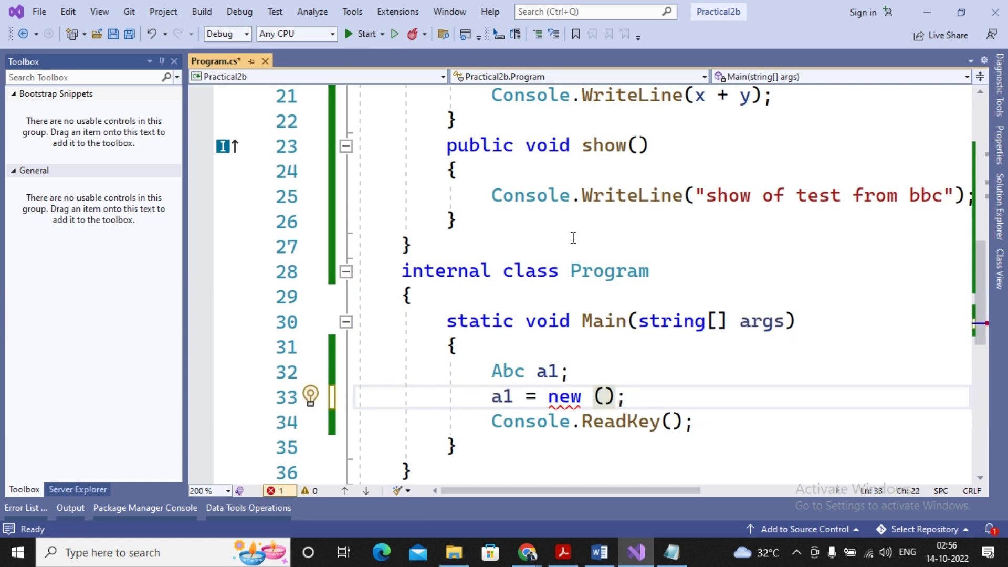
{"action": "type", "text": "Test"}
Change line 33 to a1 = new Test(); so the file reports no issues.
{"action": "key", "text": "Right"}
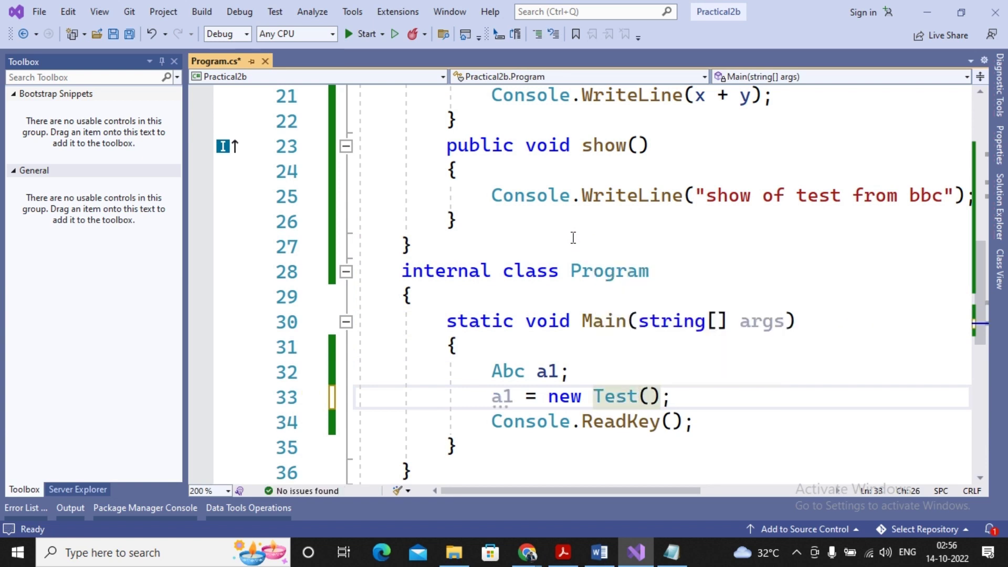
{"action": "key", "text": "Right"}
{"action": "key", "text": "Right"}
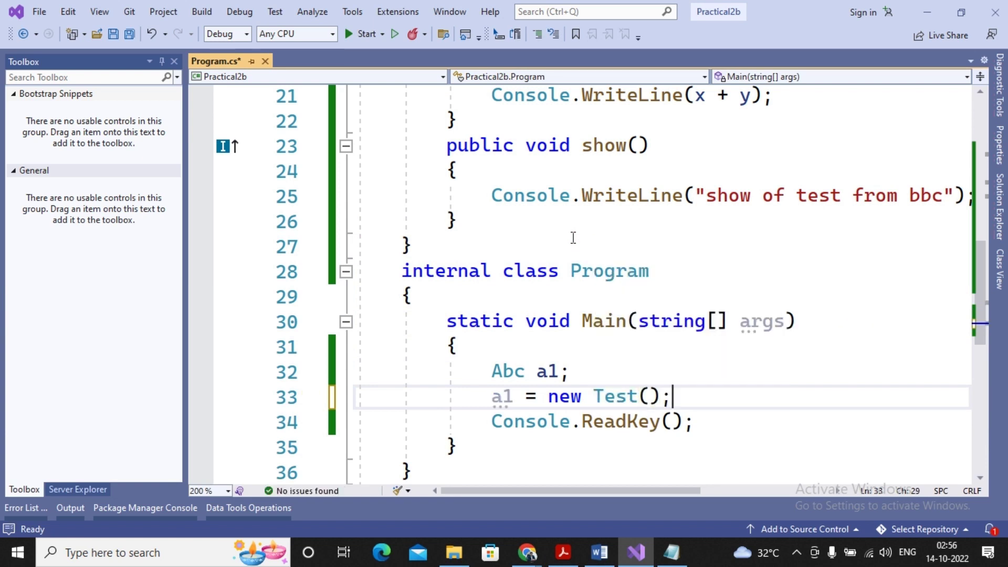